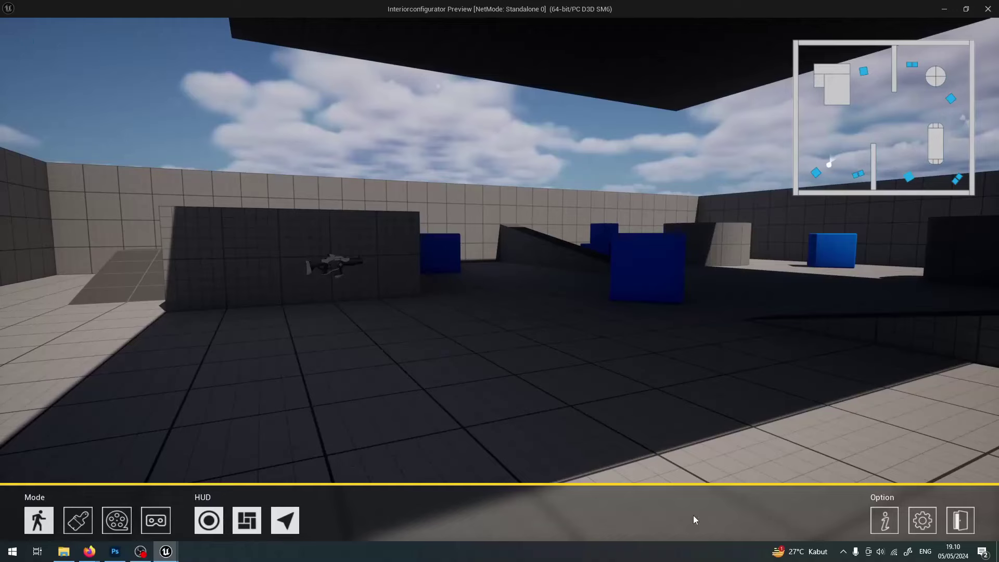
- Enter edit mode in the configurator preview and switch to the overhead orbit view
left_click(78, 523)
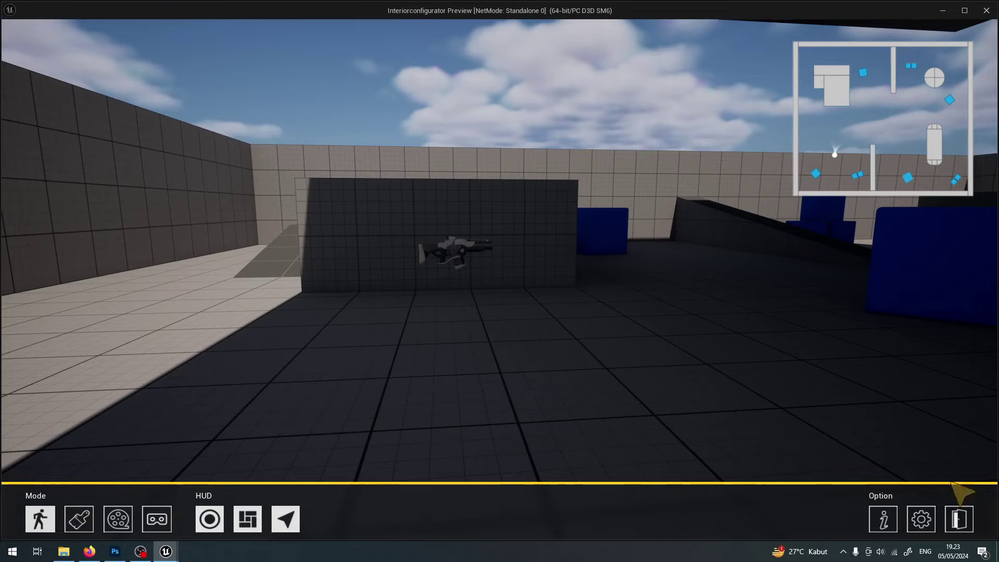
key("Tab")
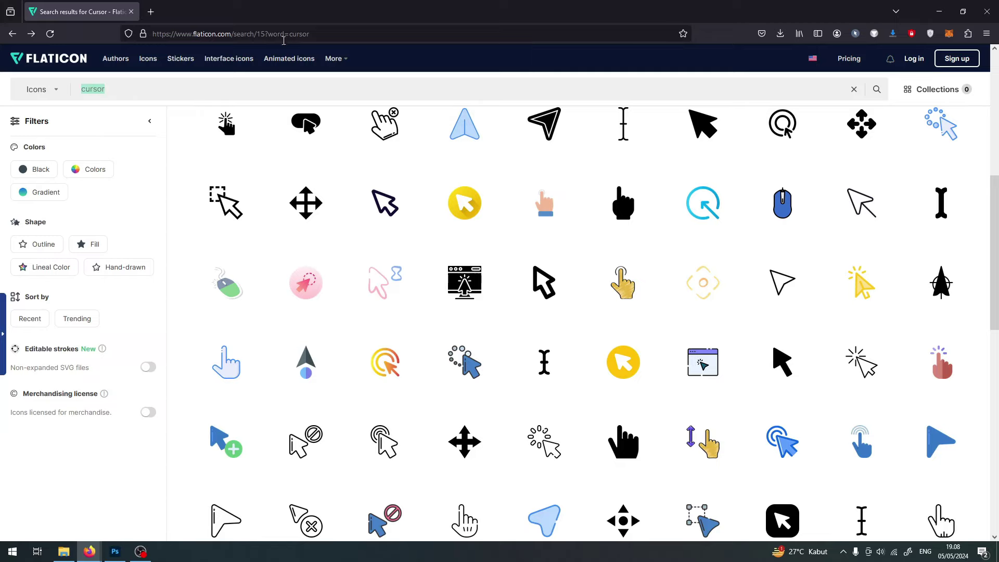
- Download Flaticon's blue arrow cursor icon as a PNG and bring Photoshop forward
left_click(259, 31)
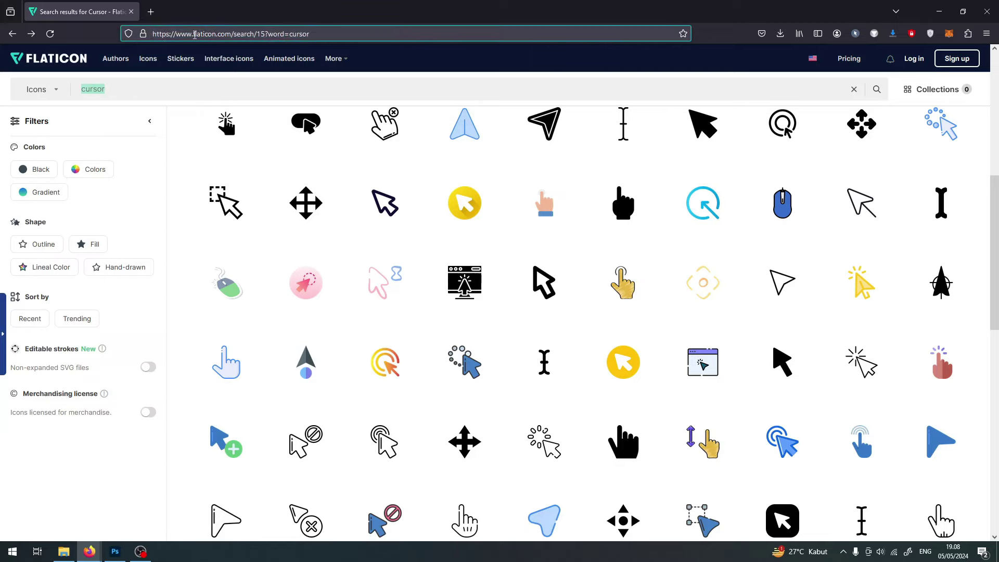
scroll(932, 221, "down", 4)
left_click(932, 220)
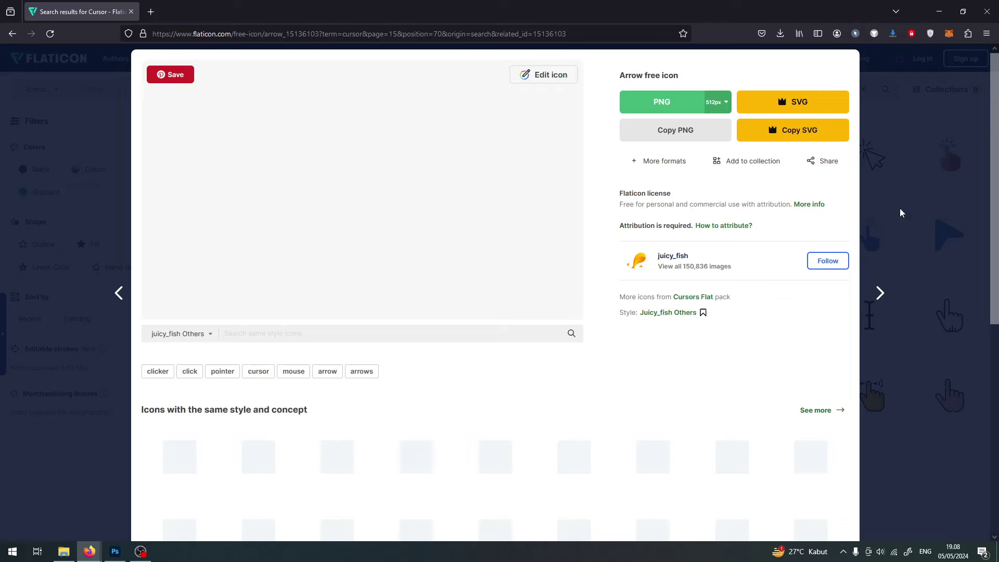
left_click(676, 102)
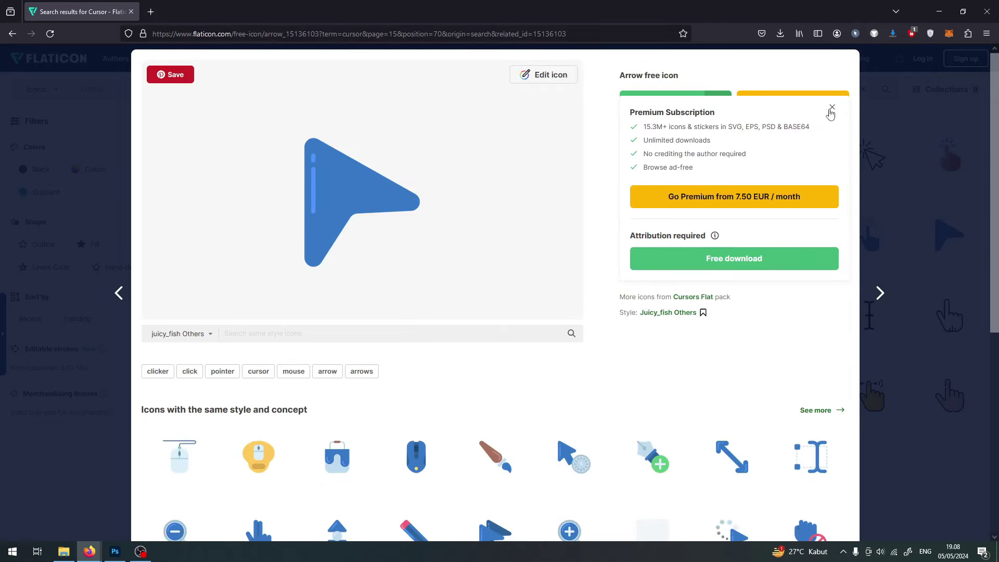
key("alt+Tab")
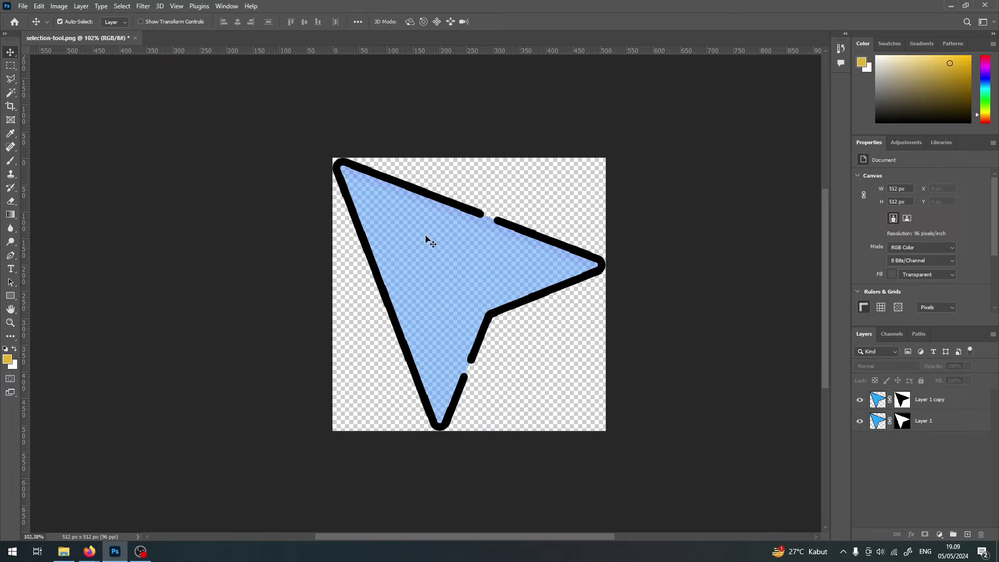
- Lower Layer 1's opacity to 47%
left_click(859, 401)
left_click(859, 400)
left_click(859, 421)
left_click(923, 420)
left_click_drag(967, 365, 959, 378)
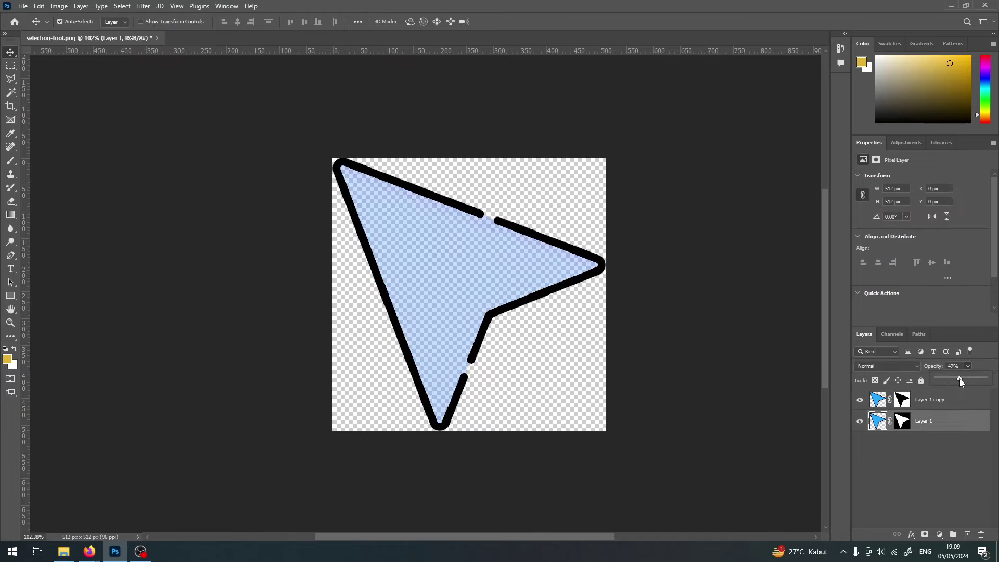
- Quick Export the image as PNG, overwriting selection-tool.png
left_click(23, 7)
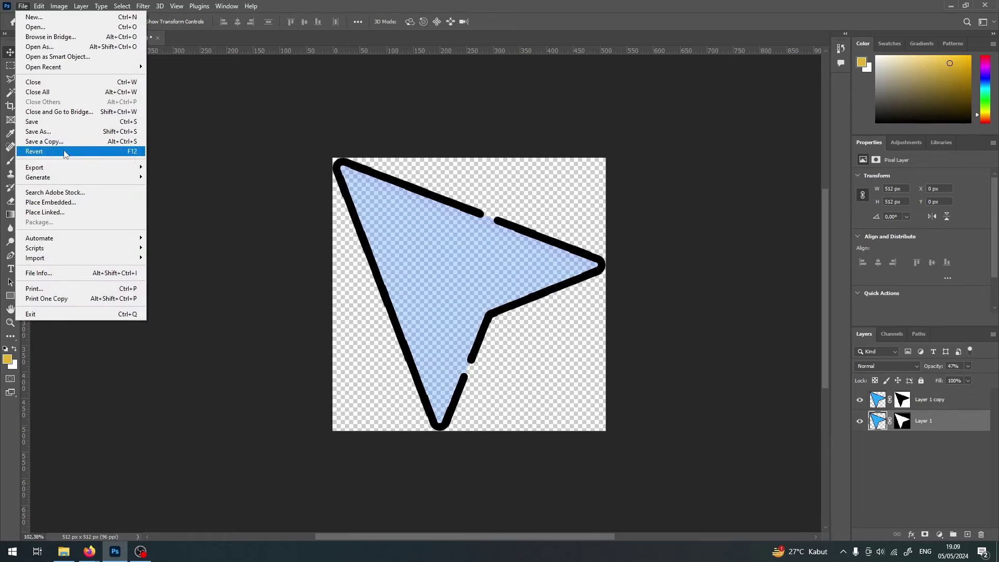
mouse_move(73, 168)
left_click(189, 168)
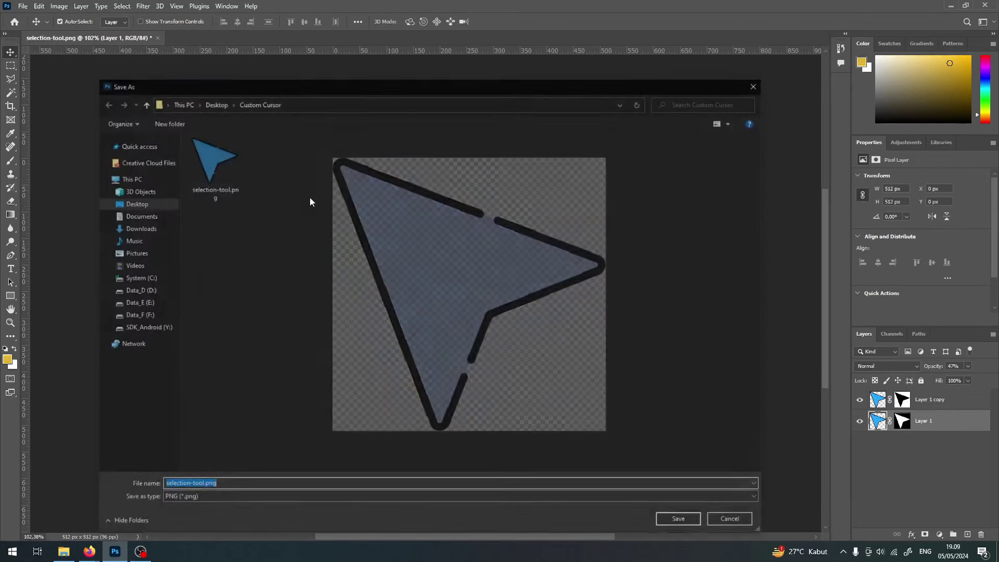
double_click(214, 161)
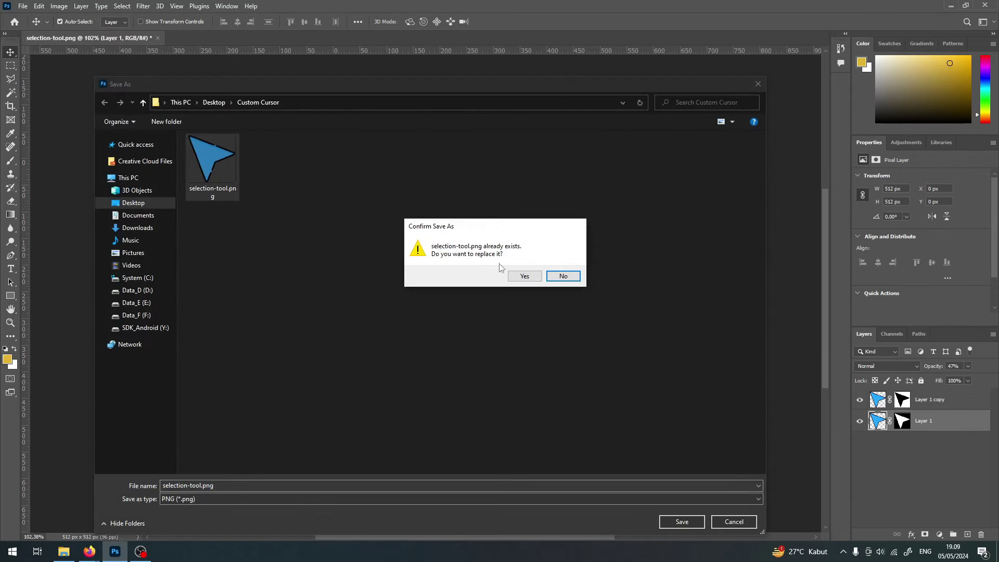
left_click(515, 279)
- Check the full path of the Interiorconfigurator_Part_9_Updated_Icons folder in File Explorer
key("alt+Tab")
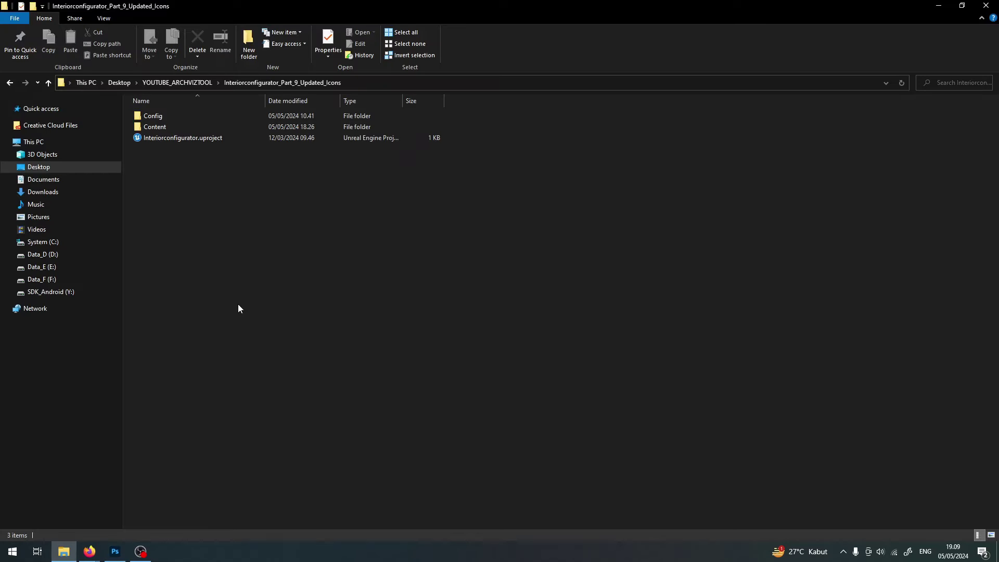
left_click(364, 83)
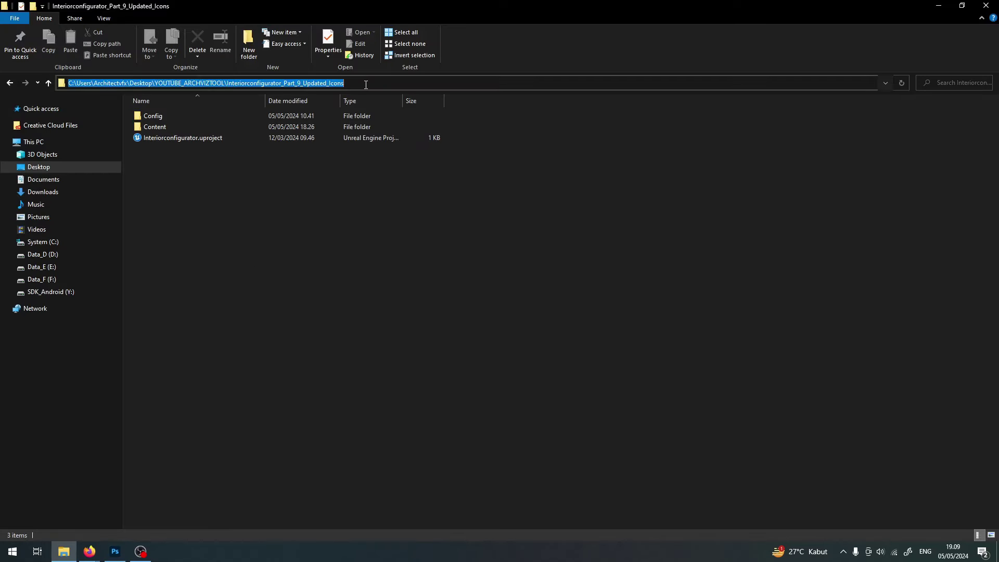
left_click(290, 85)
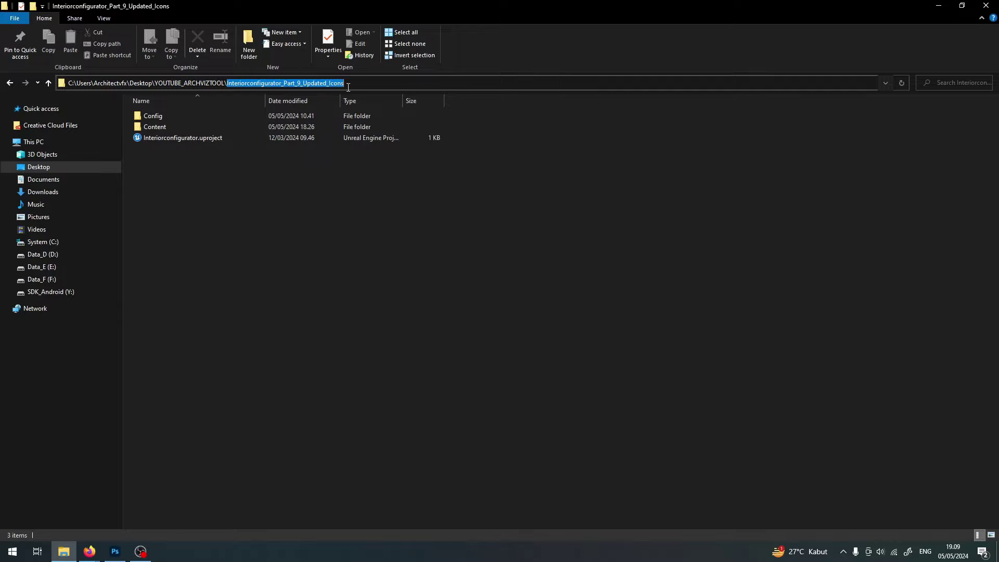
left_click(243, 214)
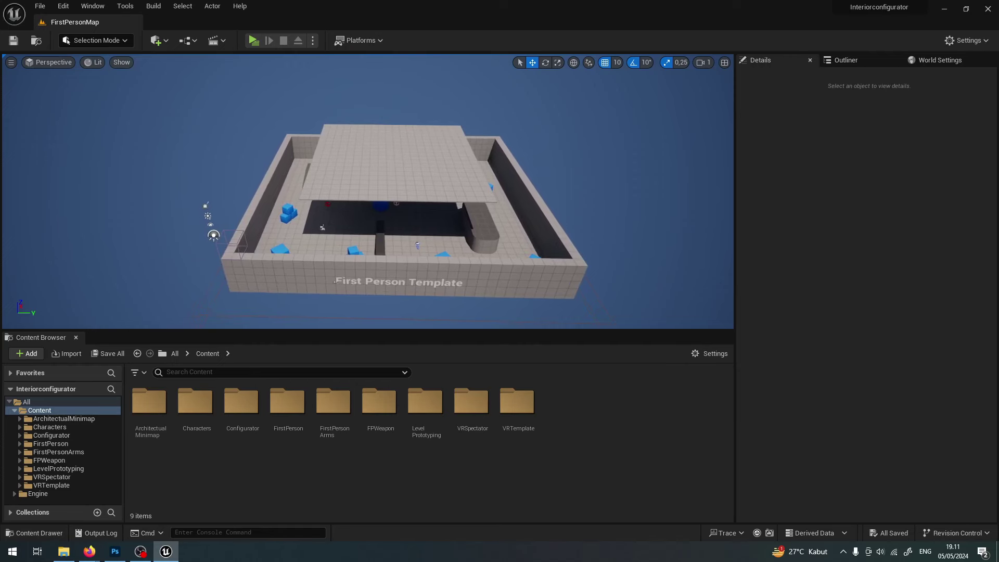
- Open the Content > Configurator > Icons folder in the Content Browser
middle_click_drag(332, 276, 323, 265)
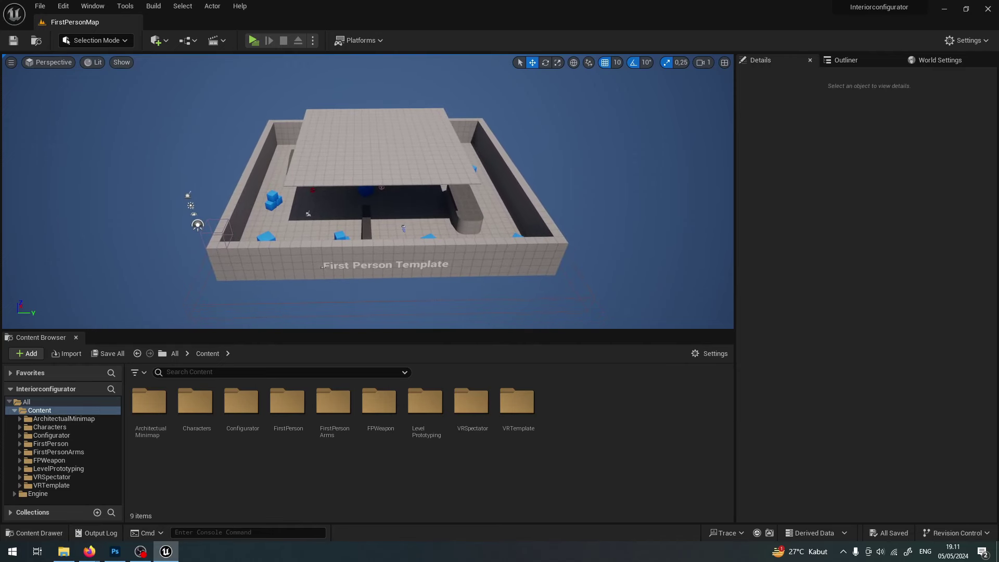
left_click(245, 402)
double_click(245, 403)
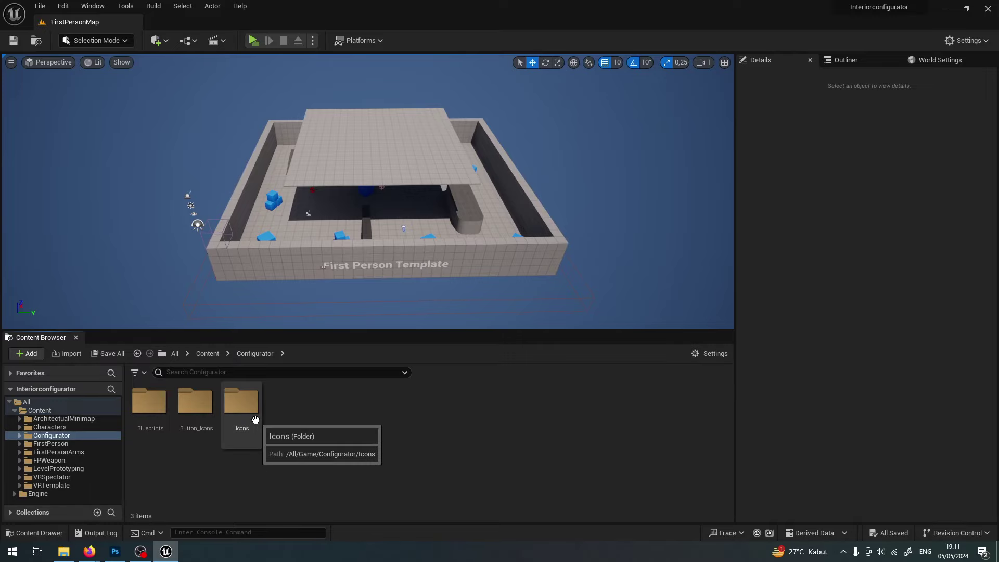
double_click(255, 419)
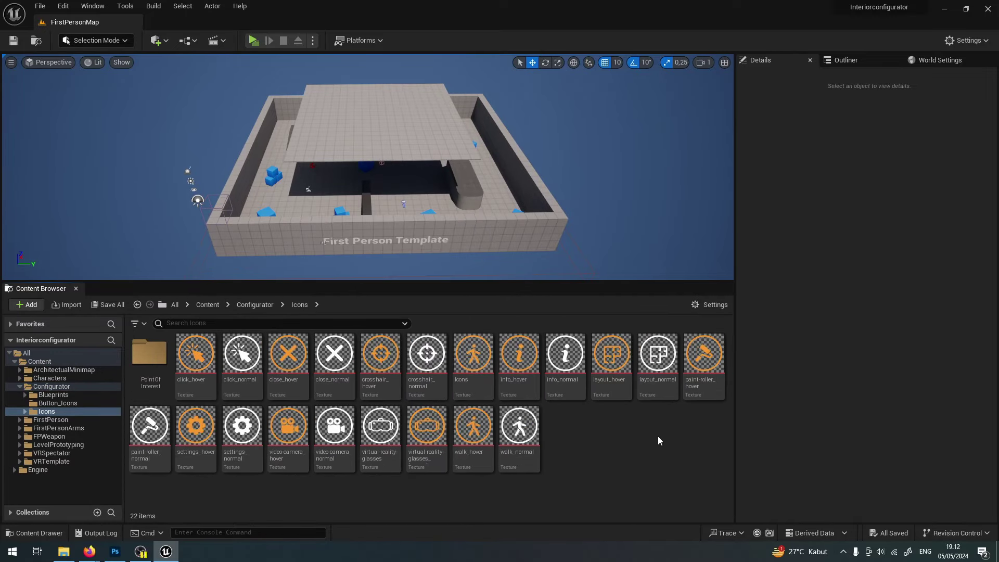
- Import selection-tool.png from the Custom Cursor folder and open the new texture
left_click(64, 555)
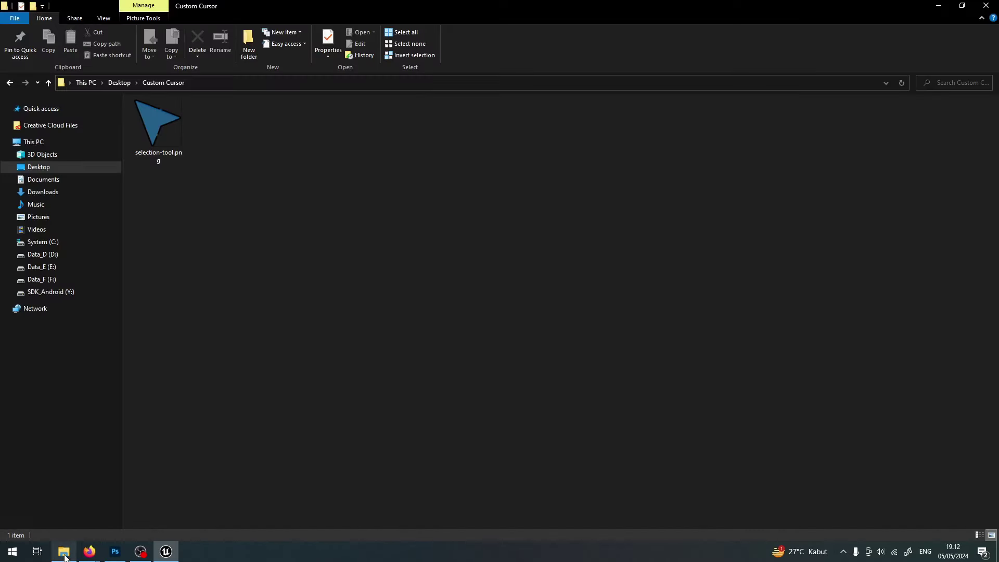
left_click_drag(462, 5, 872, 86)
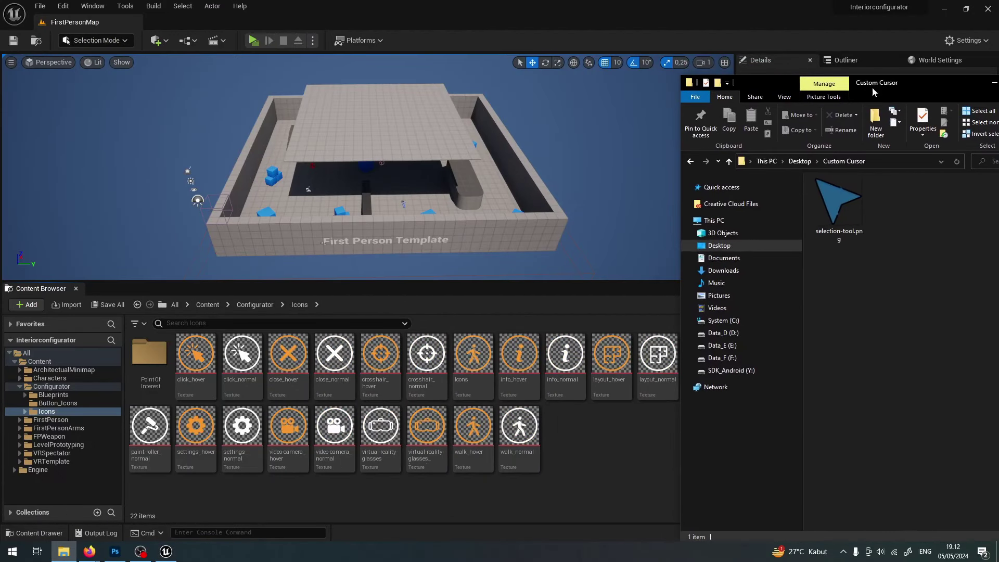
left_click_drag(844, 207, 595, 458)
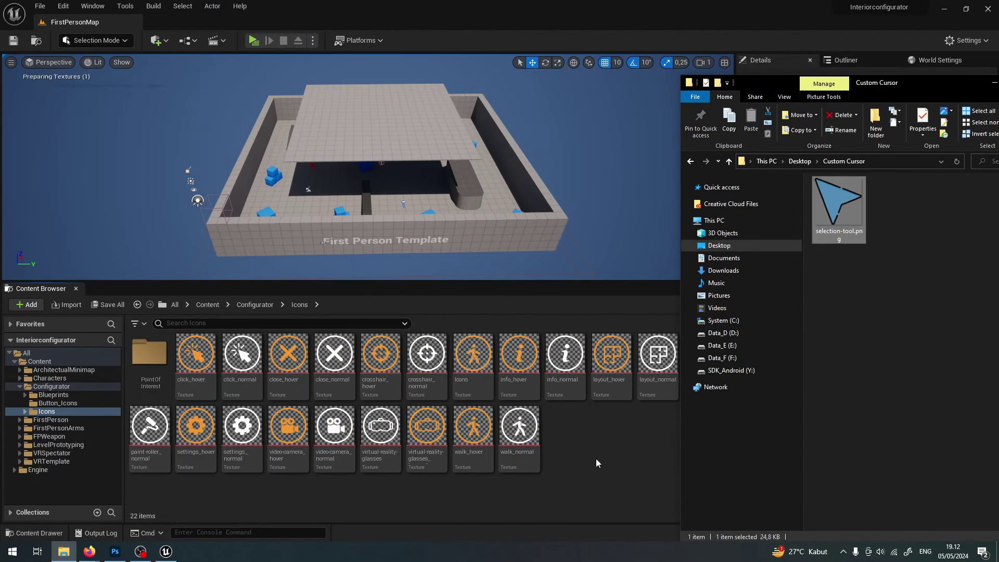
left_click(994, 83)
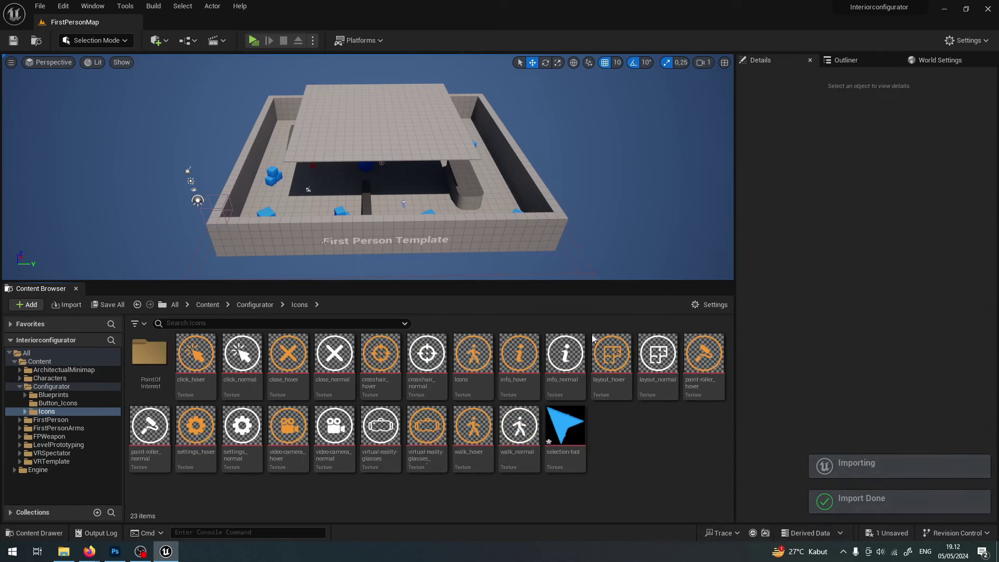
double_click(566, 429)
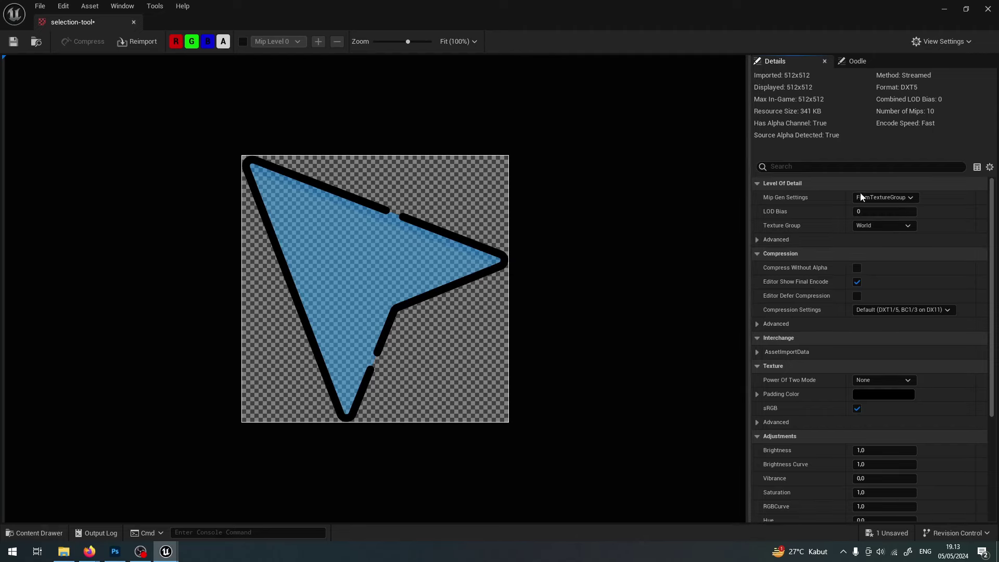
- Set the texture to SimpleAverage mips, UserInterface2D (RGBA) compression and UI group, then close it
left_click(874, 197)
left_click(886, 227)
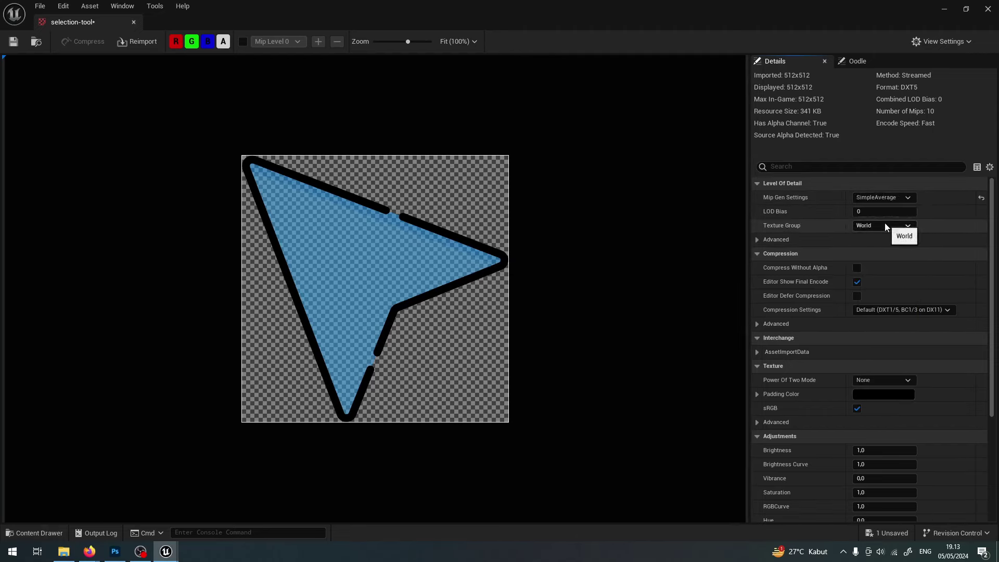
left_click(900, 310)
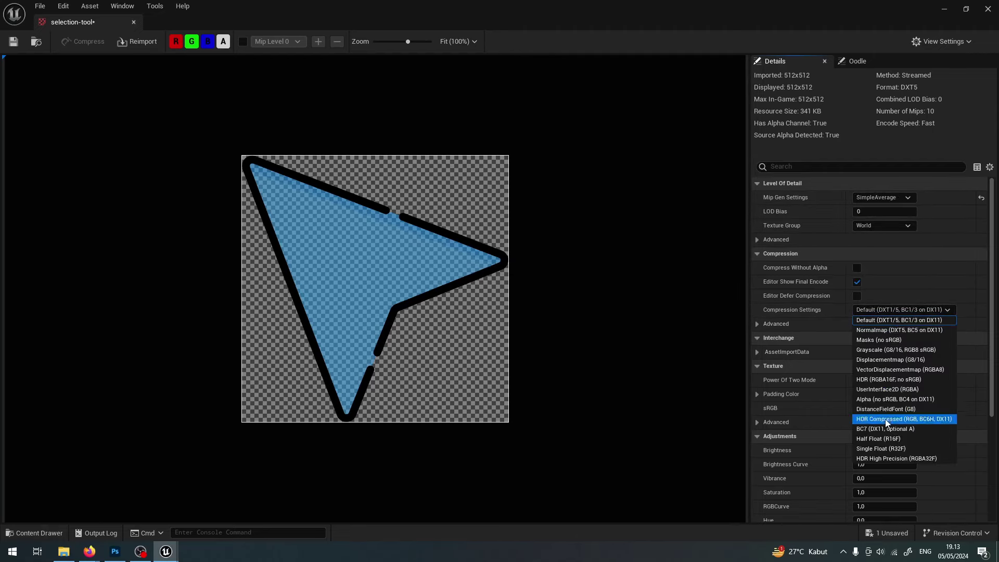
left_click(885, 389)
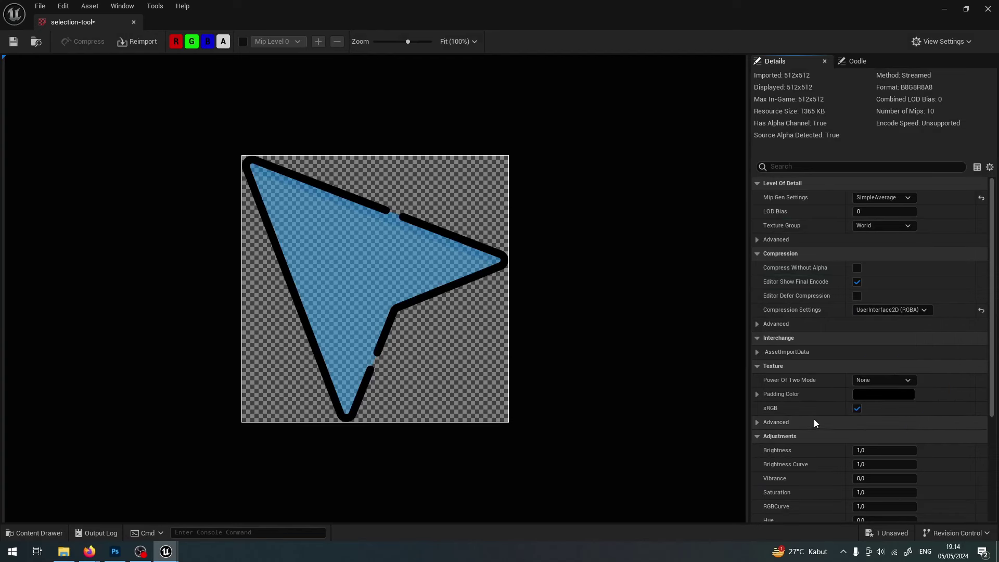
left_click(876, 225)
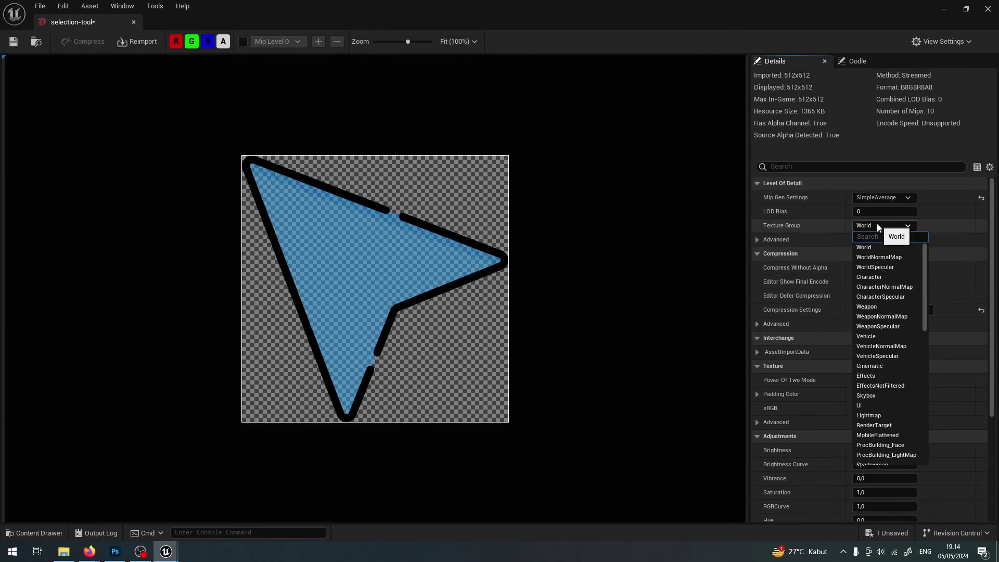
left_click(872, 406)
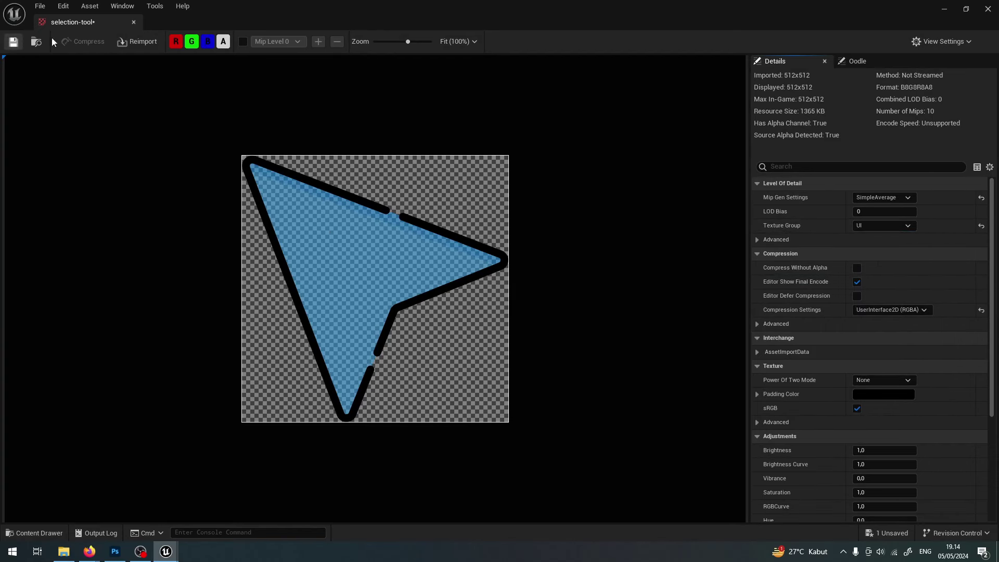
left_click(134, 22)
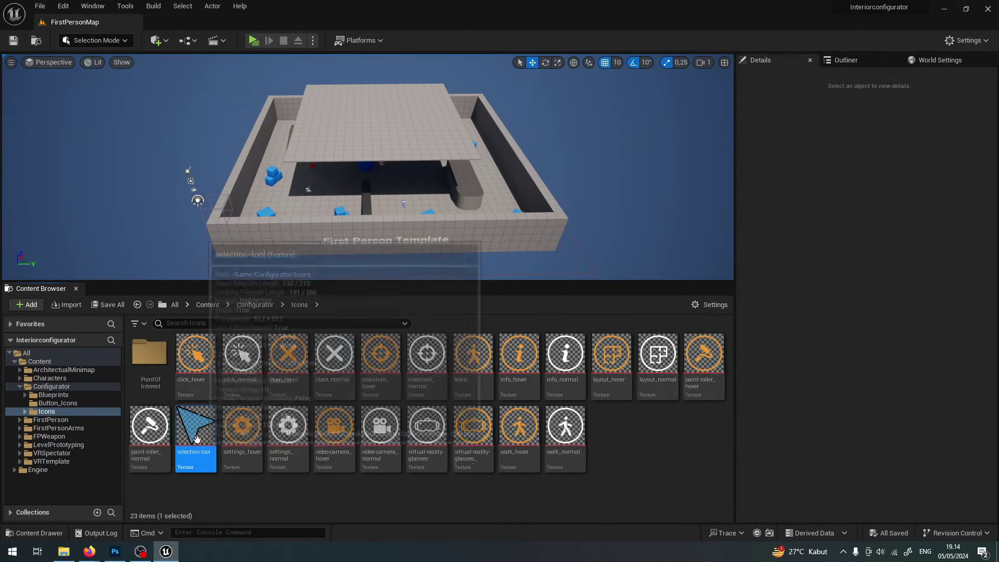
- Create a Cursor folder inside Configurator/Blueprints and open it
key("alt+Left")
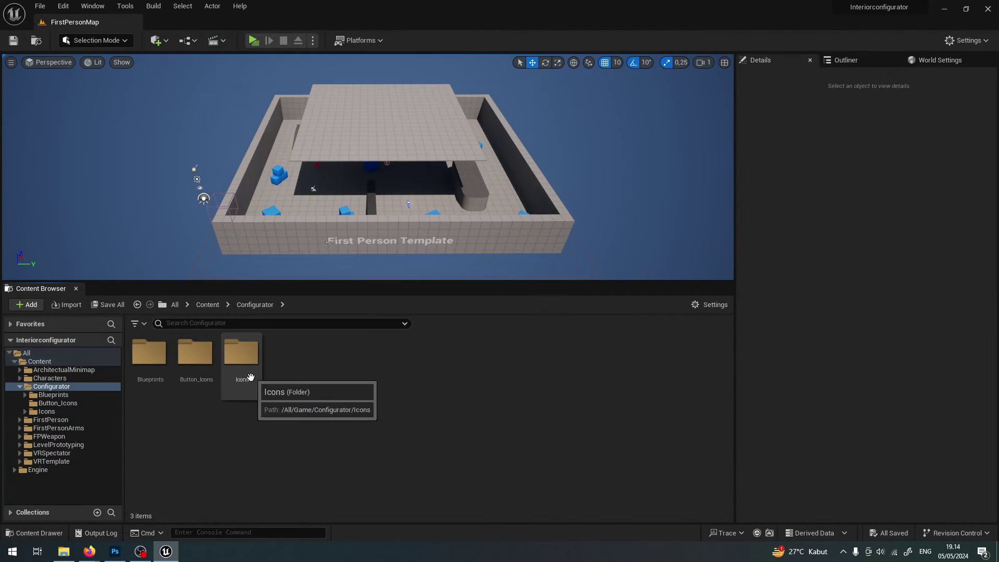
left_click(159, 376)
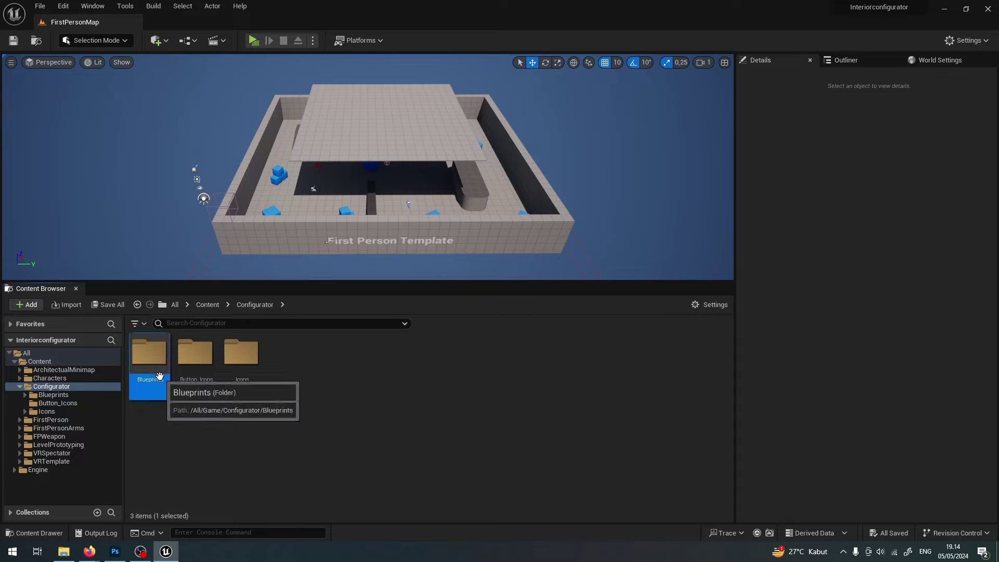
double_click(159, 375)
right_click(335, 439)
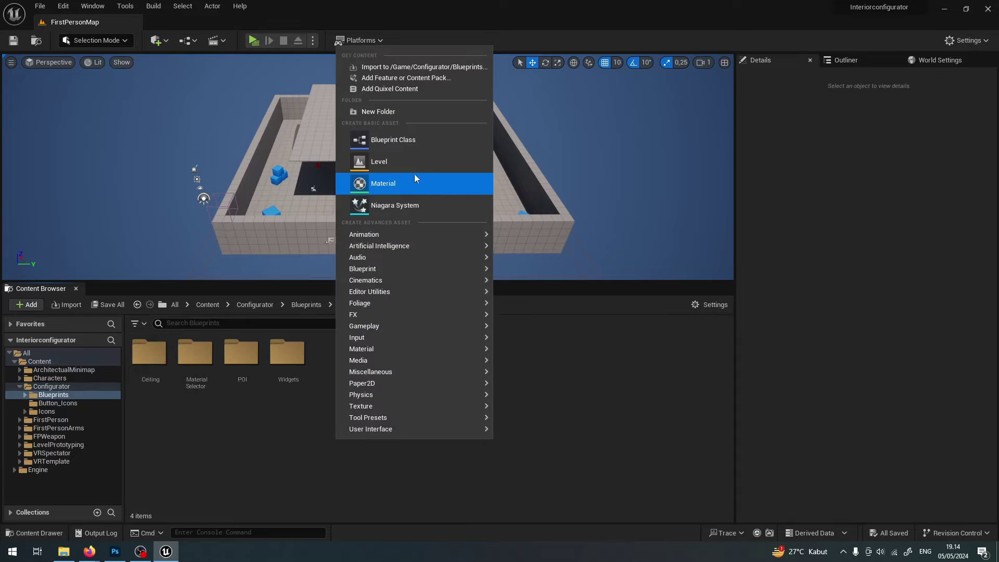
left_click(404, 114)
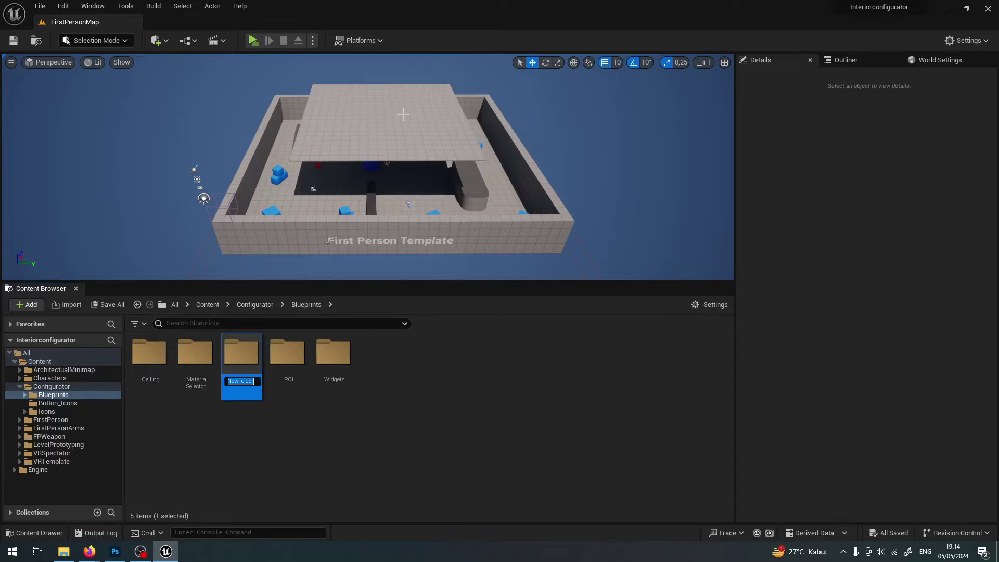
type("Curso")
key("Return")
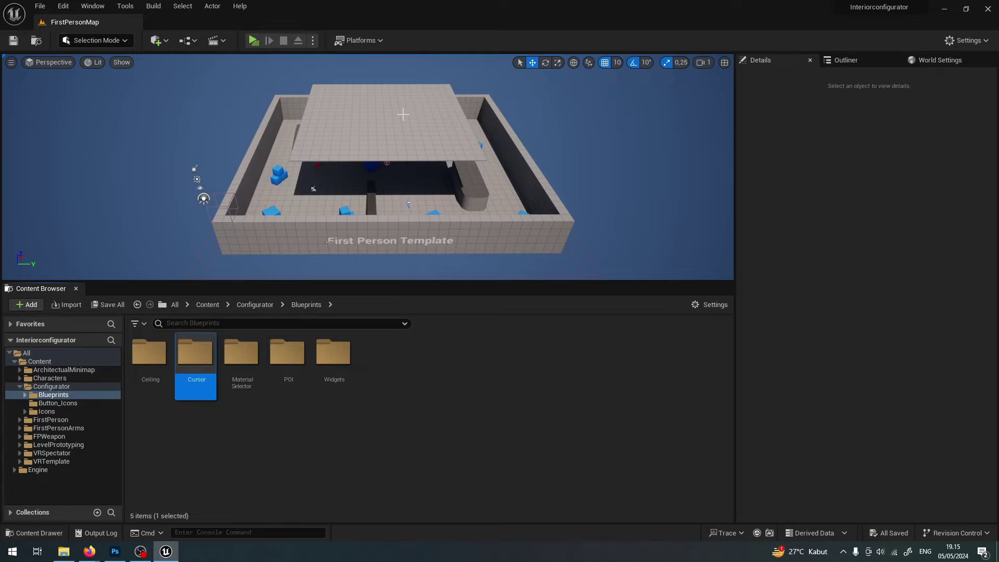
double_click(193, 380)
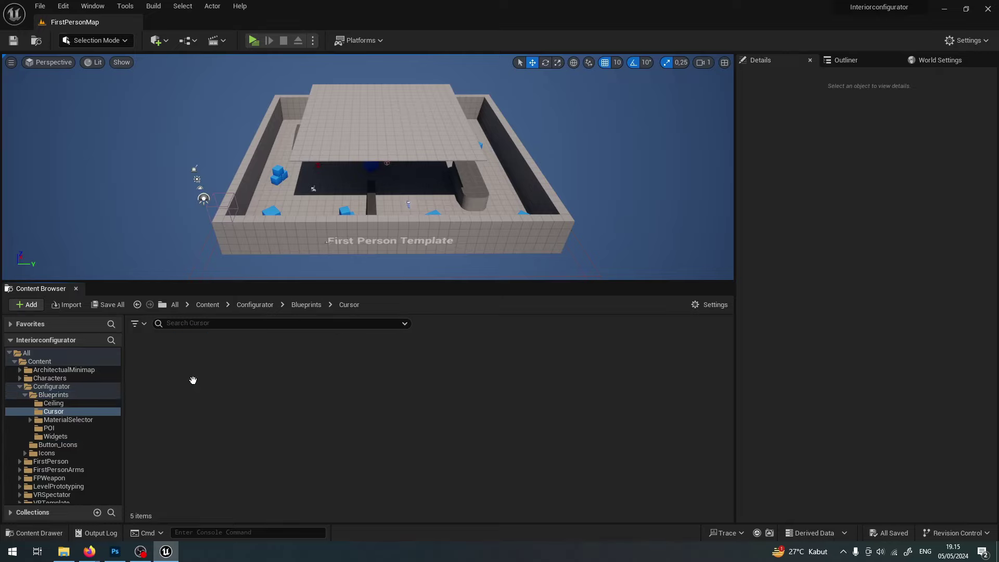
- Create a User Widget blueprint named BP_Mycursor and open it
right_click(221, 403)
mouse_move(248, 395)
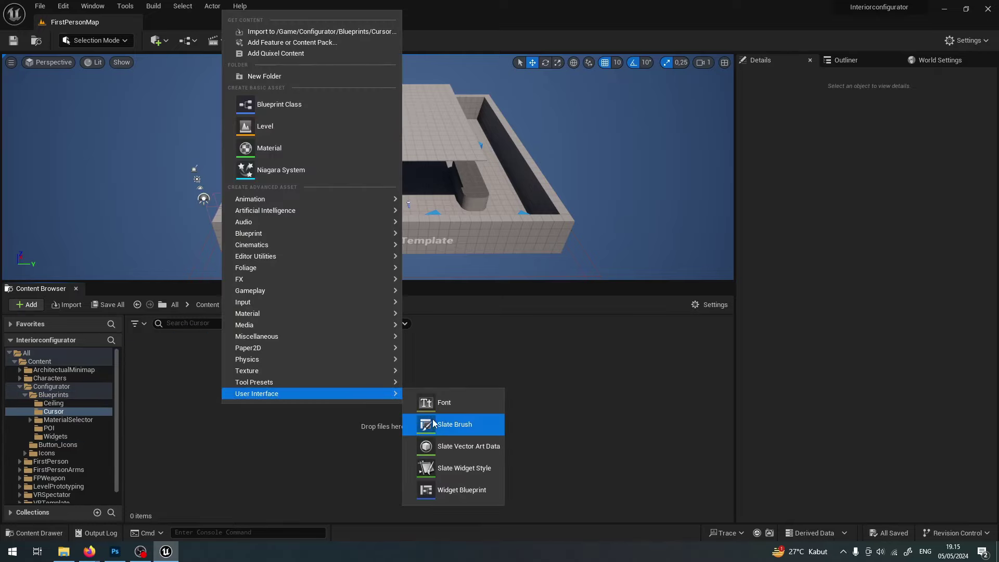
left_click(440, 494)
left_click(401, 198)
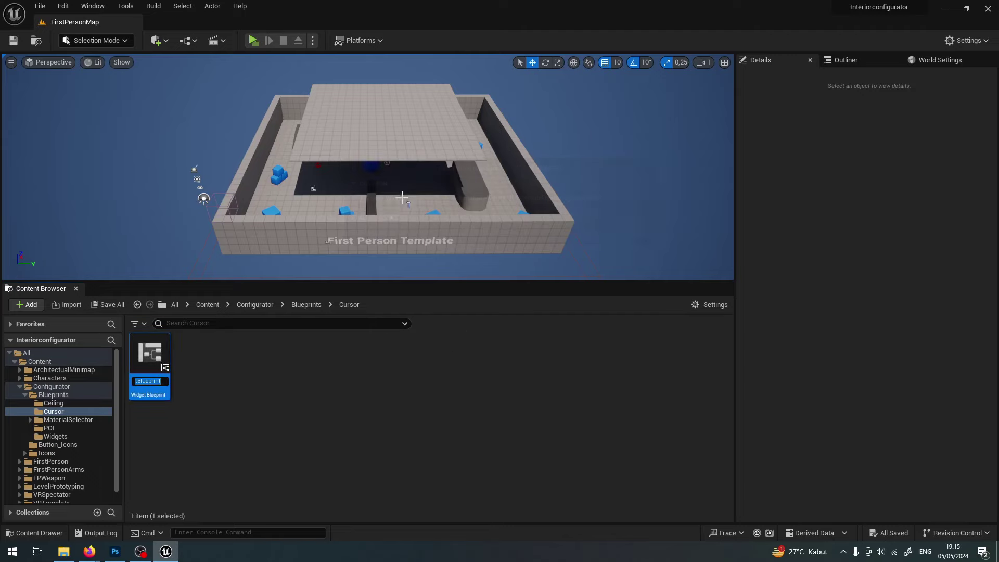
type("BP_Myc")
type("ur")
type("sor")
key("Return")
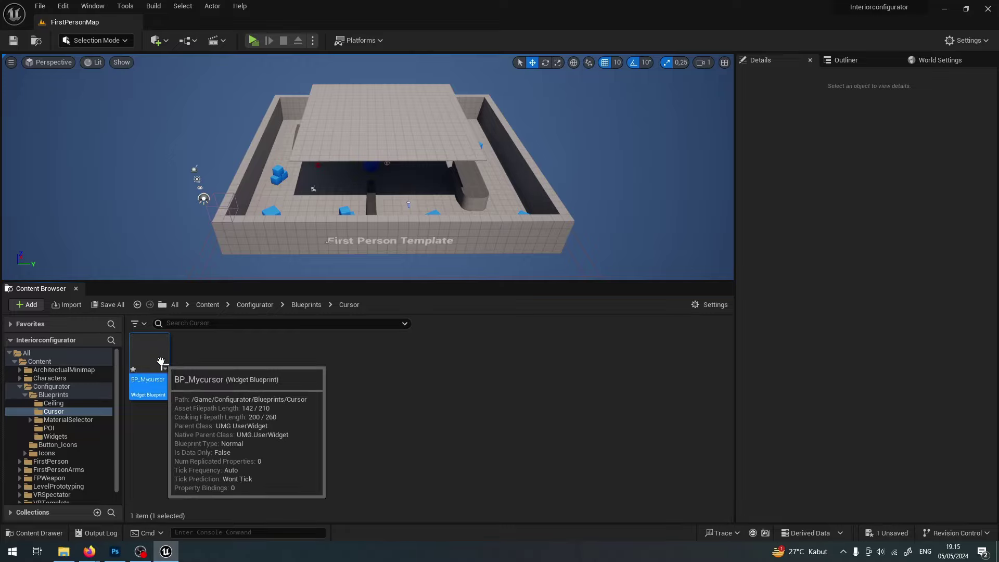
double_click(161, 358)
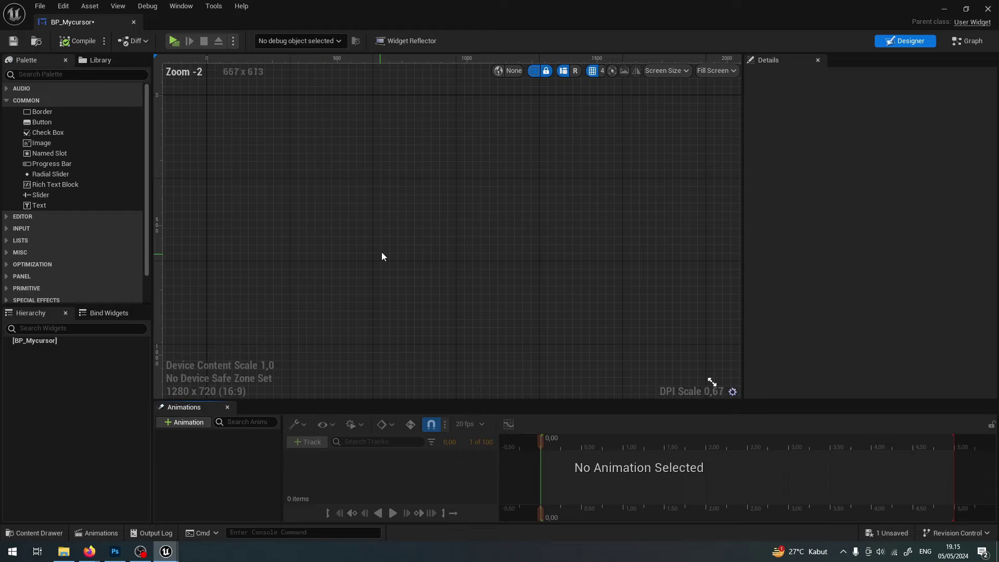
- Add a Canvas Panel as the root of BP_Mycursor's hierarchy
right_click_drag(382, 253, 394, 256)
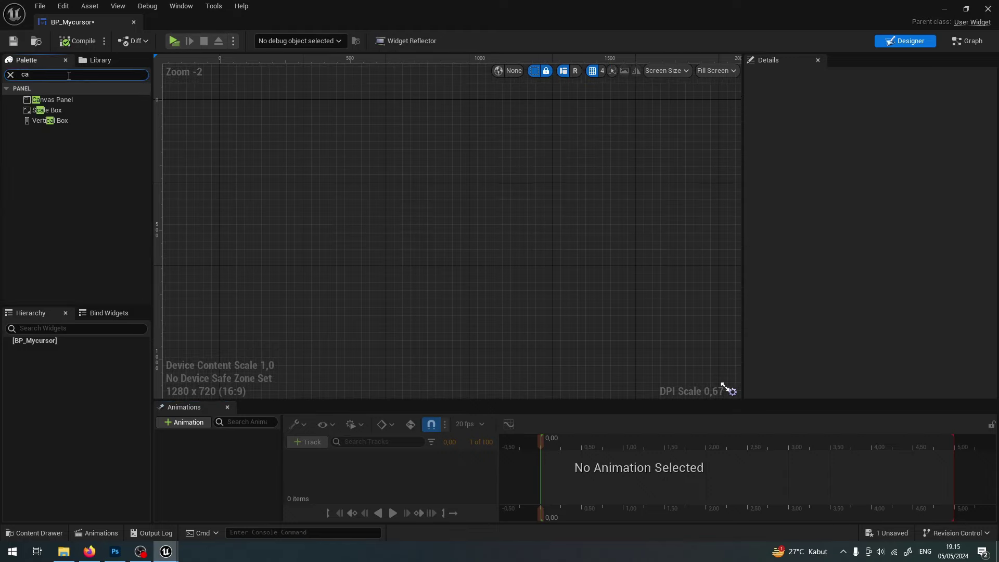
left_click(82, 101)
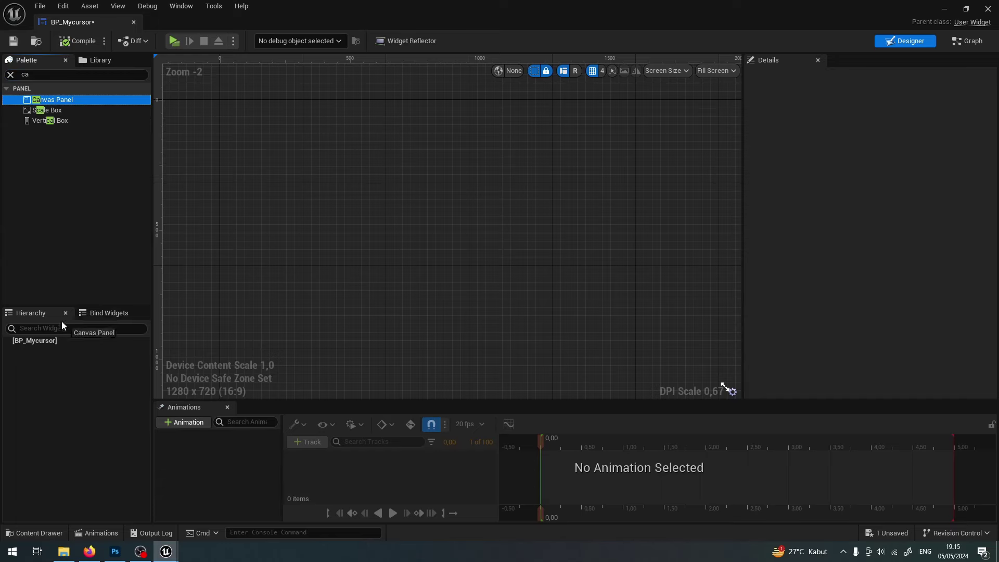
left_click_drag(82, 101, 52, 342)
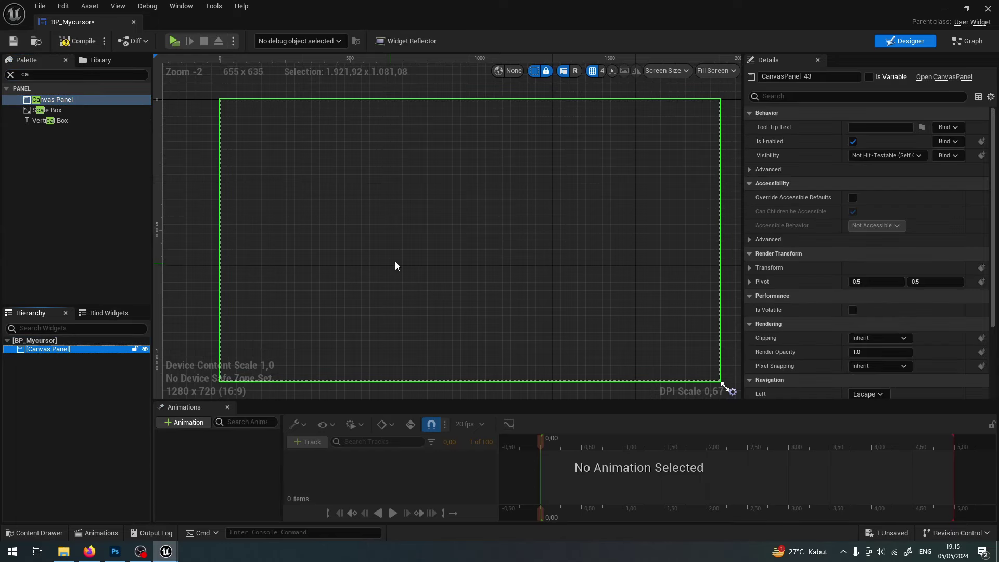
scroll(395, 265, "down", 1)
mouse_move(404, 270)
right_mouse_down()
mouse_move(399, 246)
mouse_move(410, 250)
right_mouse_up()
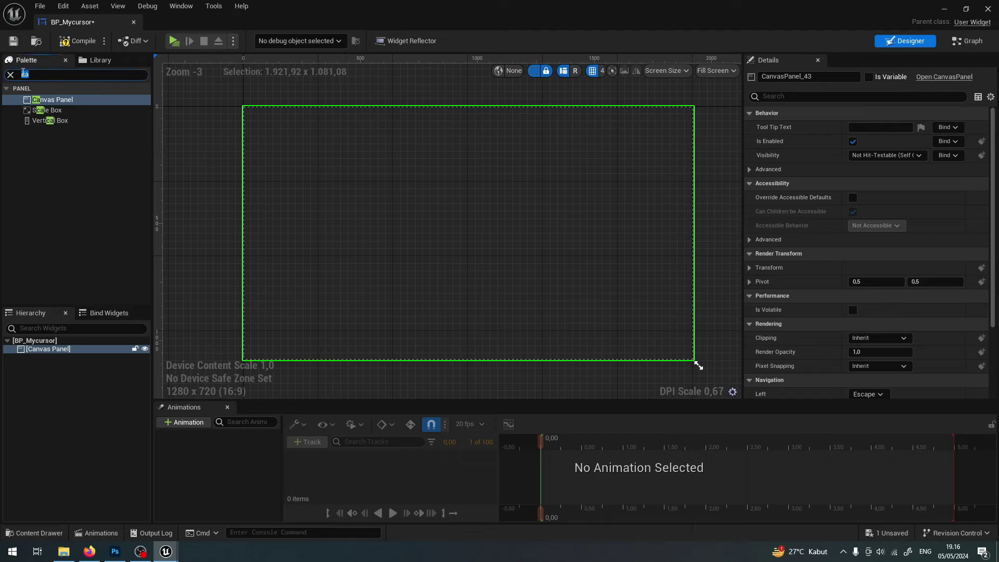
- Place an Image widget inside the Canvas Panel and select it
type("image")
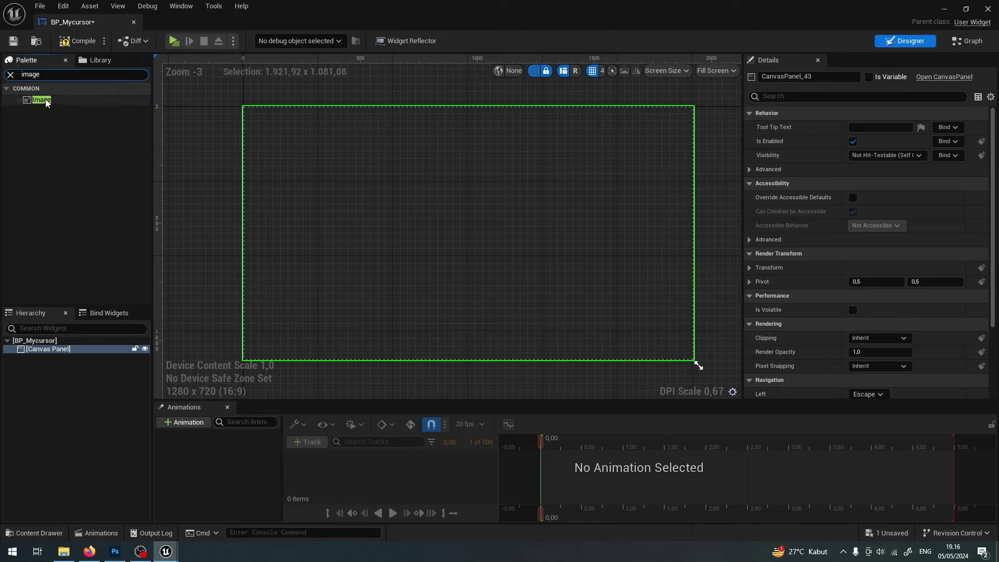
left_click_drag(54, 104, 52, 350)
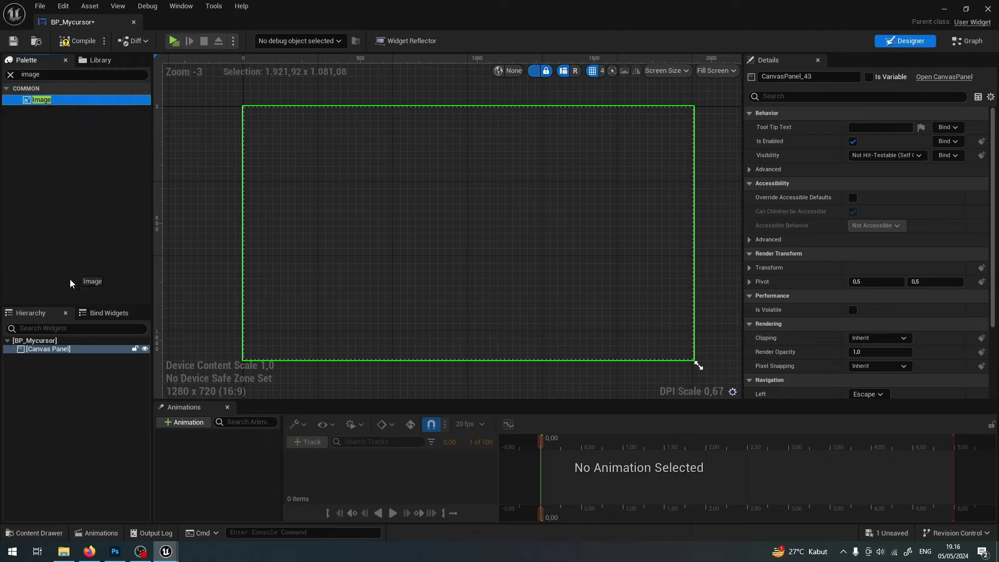
left_click(53, 357)
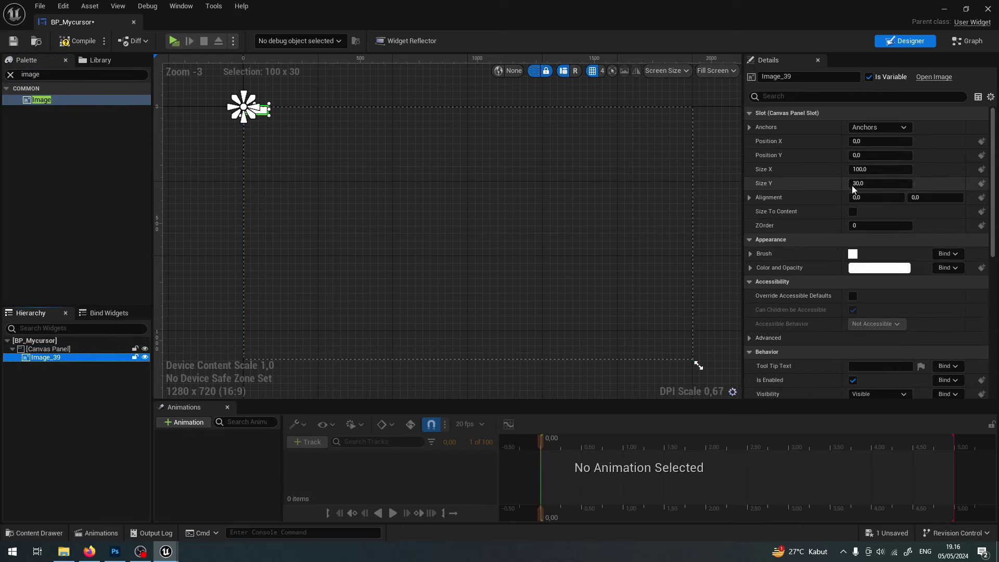
- Resize the Image widget to 50 × 50
left_click(871, 183)
type("50")
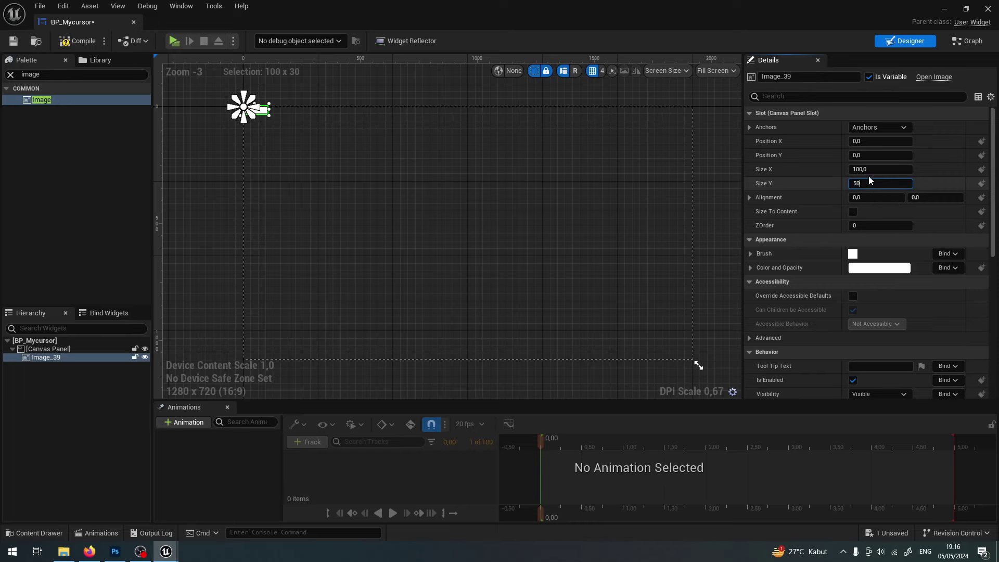
left_click(869, 170)
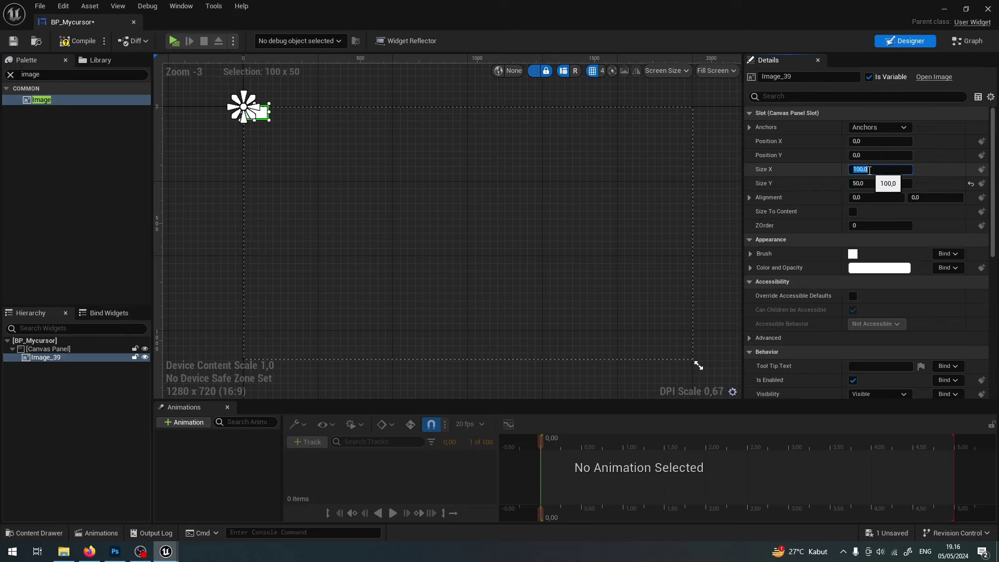
type("50")
key("Return")
scroll(244, 110, "up", 15)
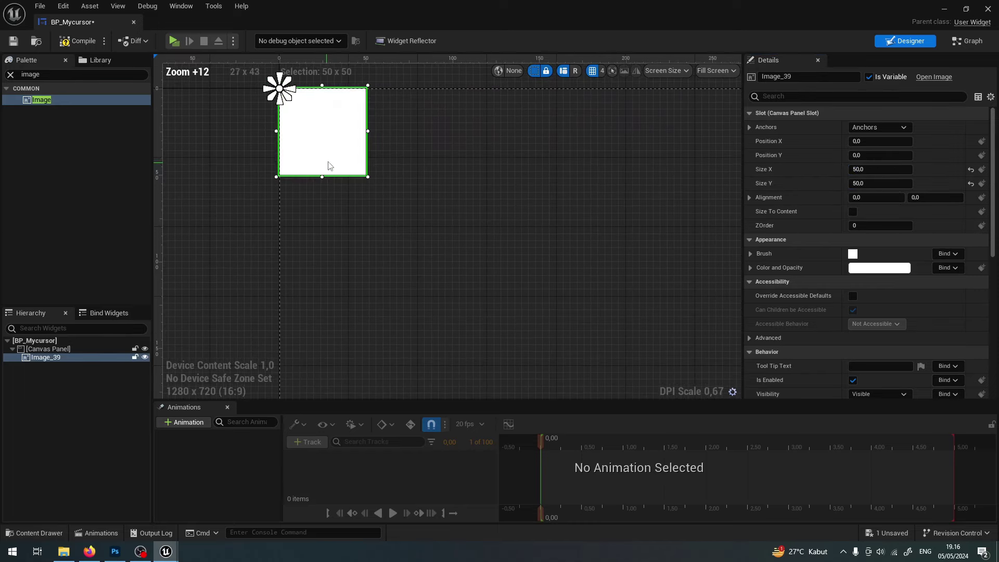
right_click_drag(330, 165, 415, 253)
scroll(416, 257, "up", 2)
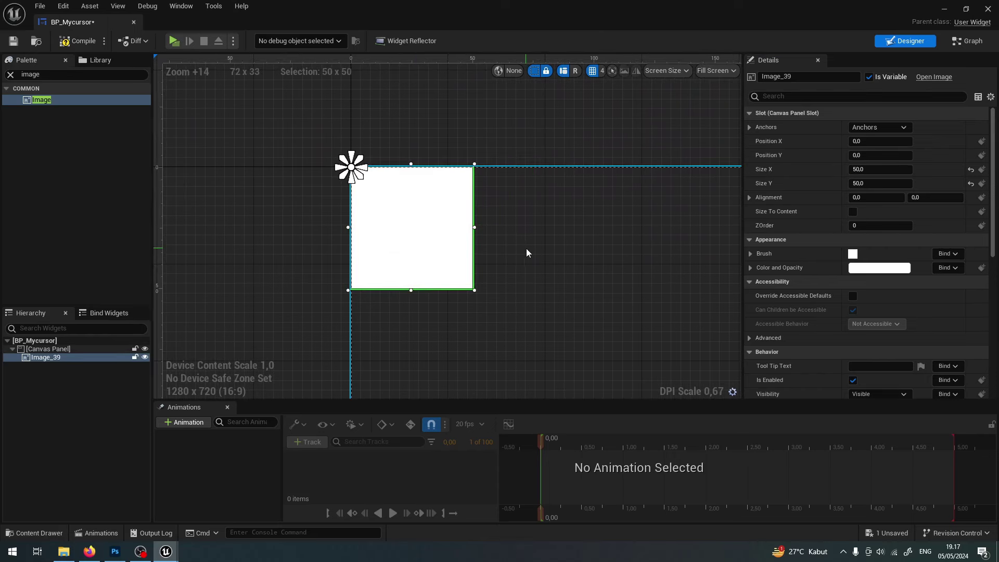
- Set the image brush to the selection-tool texture from Configurator > Icons
left_click(749, 254)
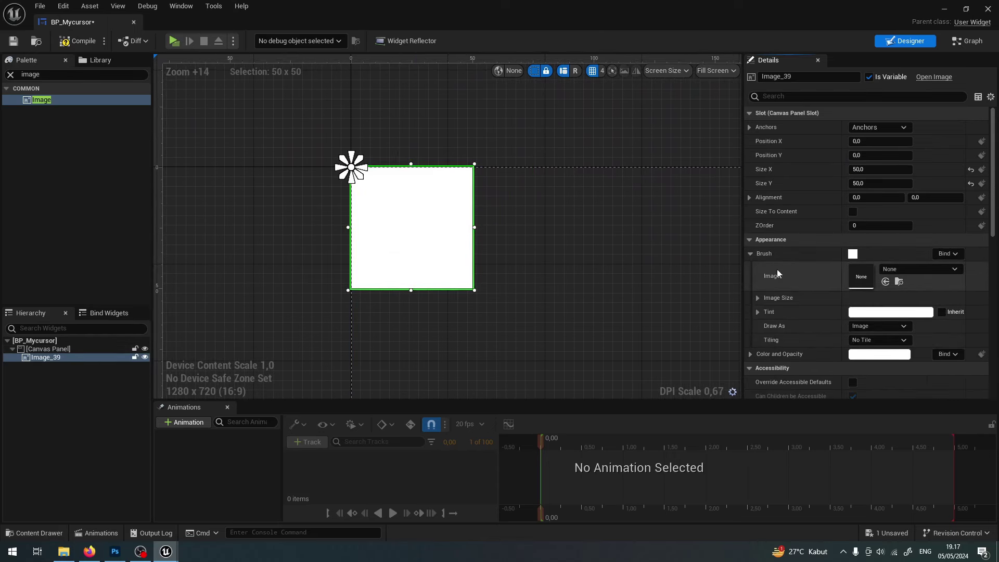
scroll(776, 265, "down", 1)
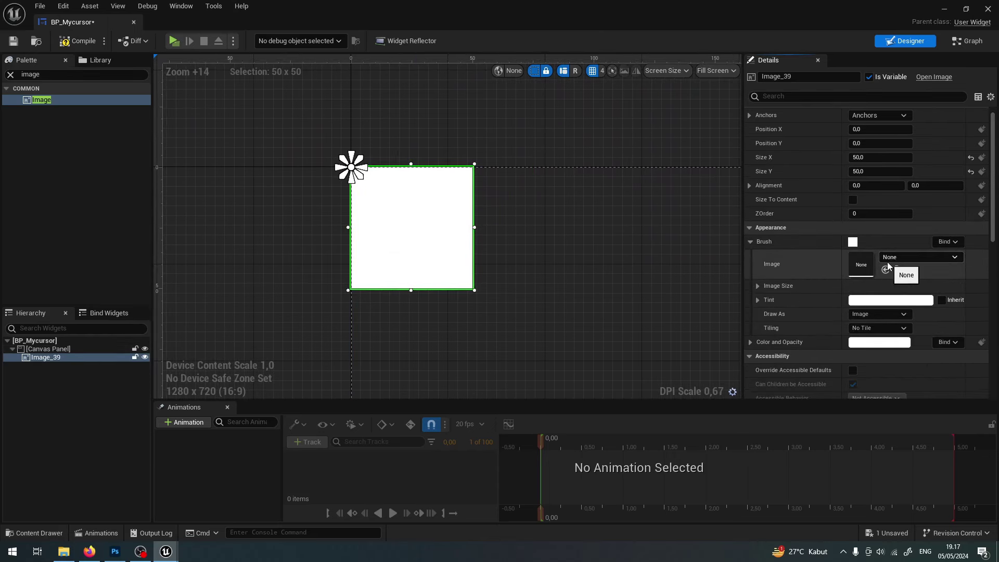
mouse_move(407, 5)
left_mouse_down()
mouse_move(520, 36)
mouse_move(682, 151)
left_mouse_up()
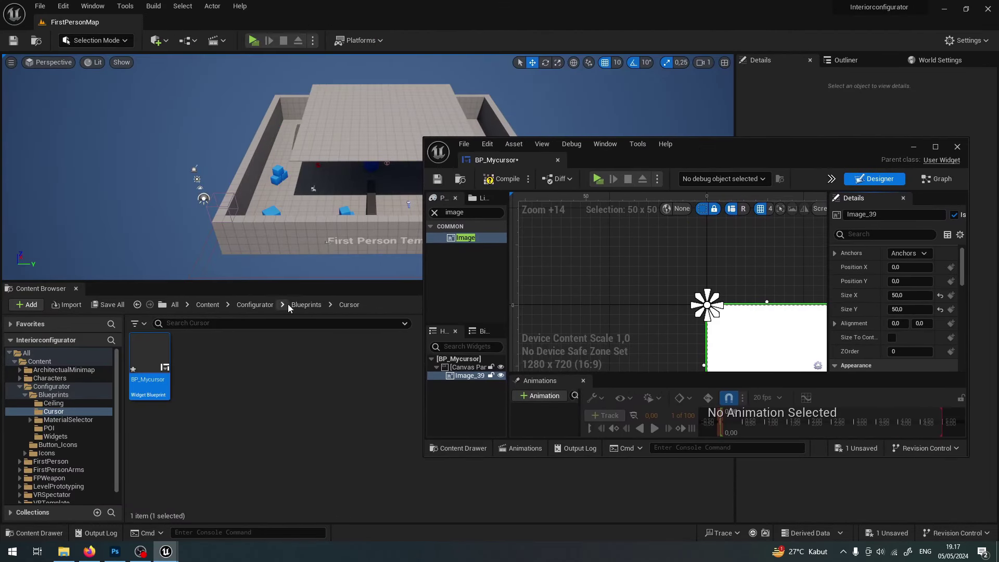
left_click(305, 305)
left_click(266, 305)
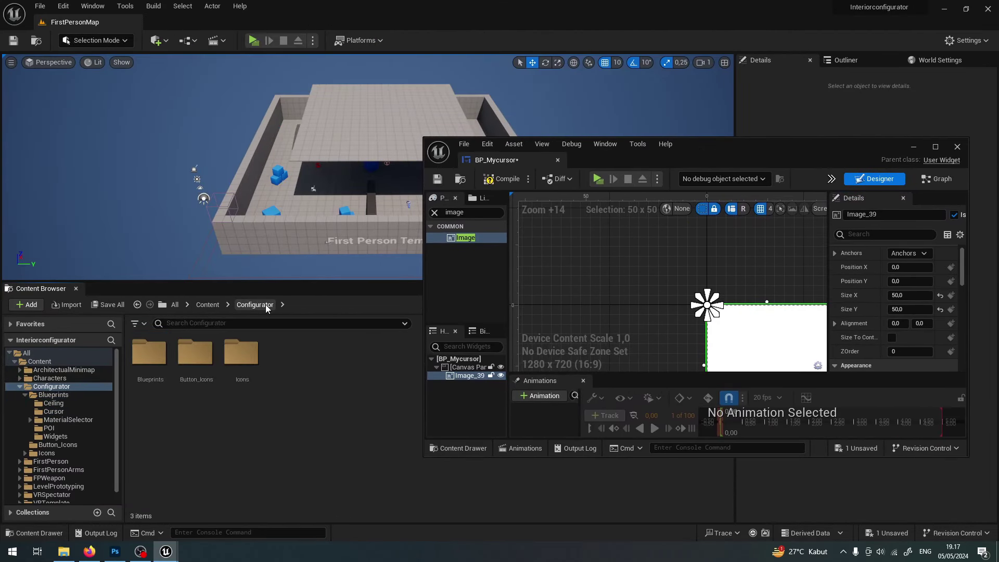
double_click(240, 356)
left_click(195, 429)
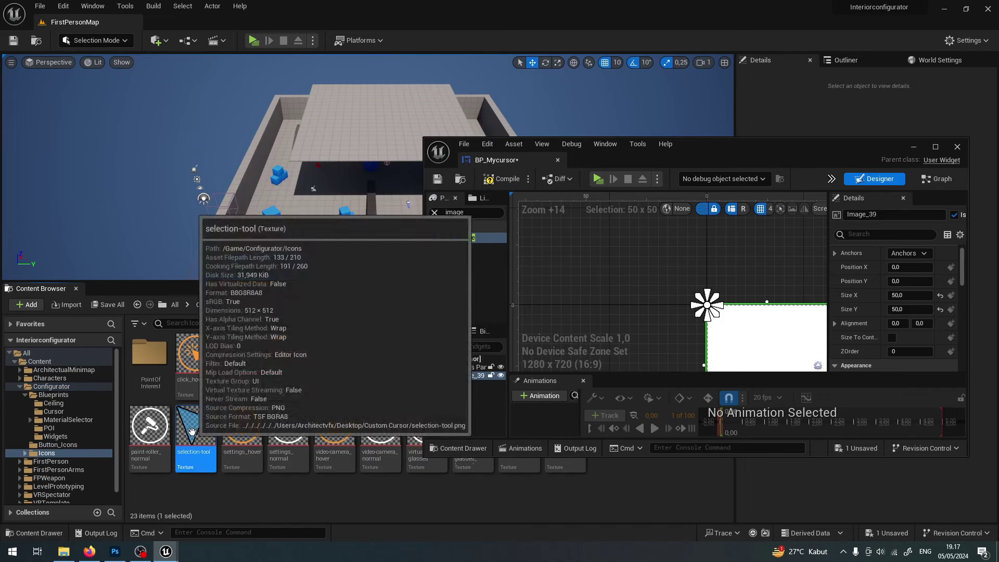
double_click(697, 148)
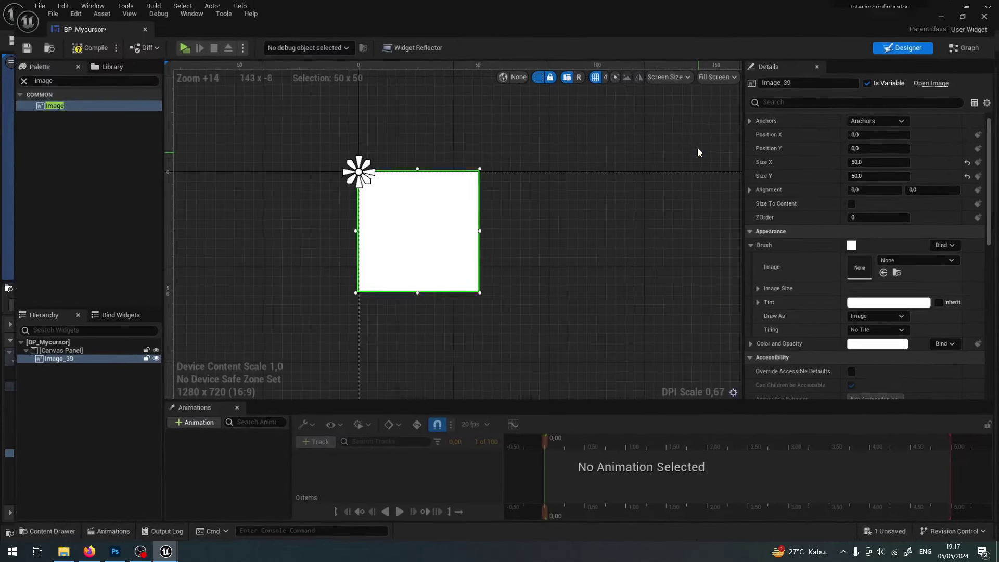
left_click(885, 269)
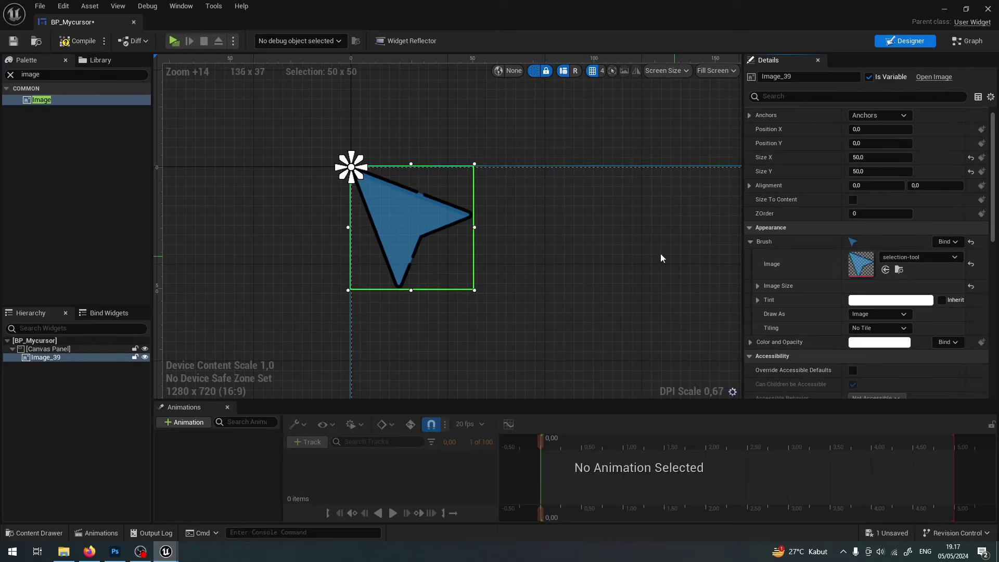
- Compile and save BP_Mycursor
right_click_drag(540, 218, 453, 210)
left_click(75, 46)
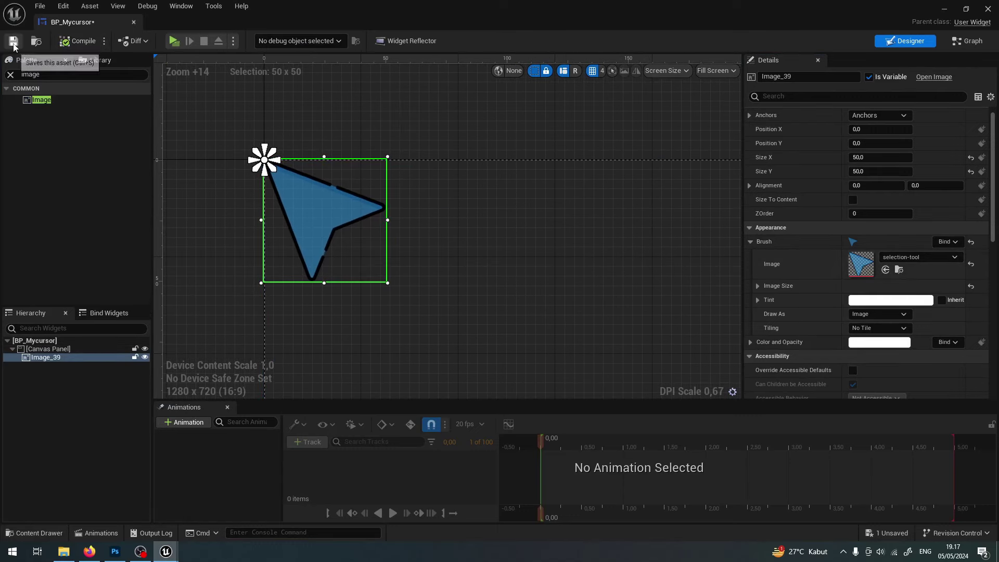
left_click(14, 41)
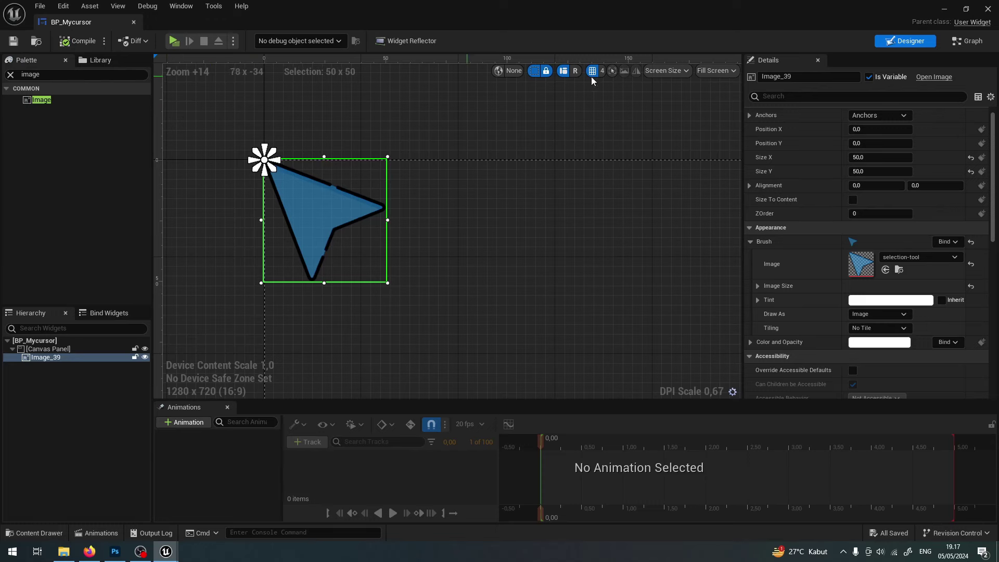
- Open Project Settings at the User Interface page
left_click(943, 11)
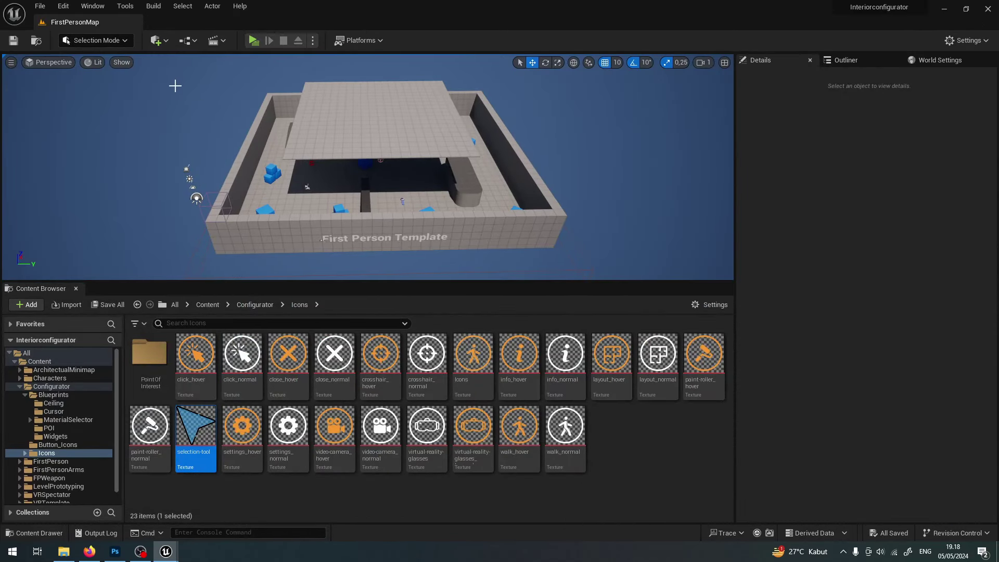
left_click(68, 6)
left_click(104, 152)
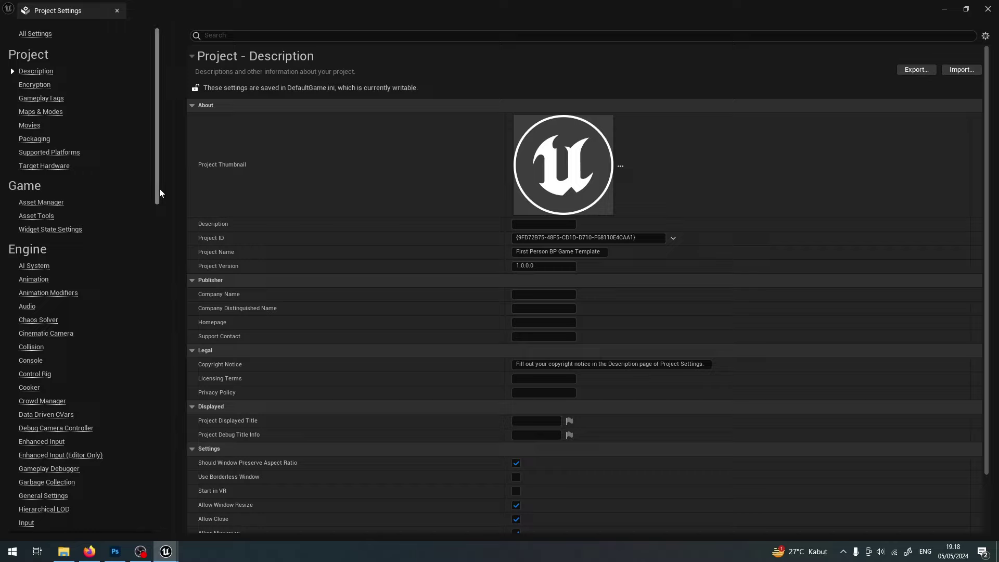
scroll(159, 207, "down", 1)
scroll(17, 161, "down", 3)
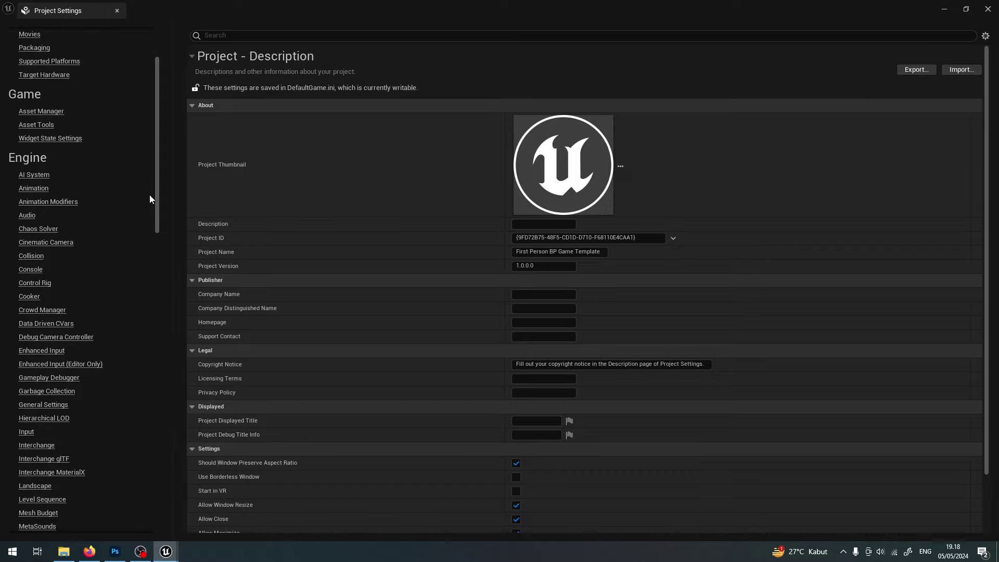
left_click_drag(156, 214, 161, 303)
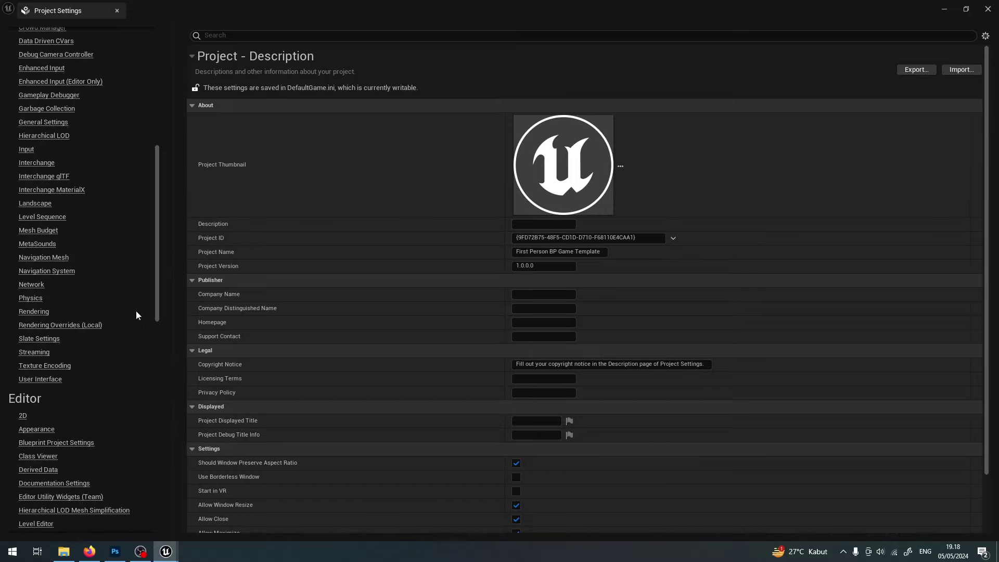
left_click(48, 380)
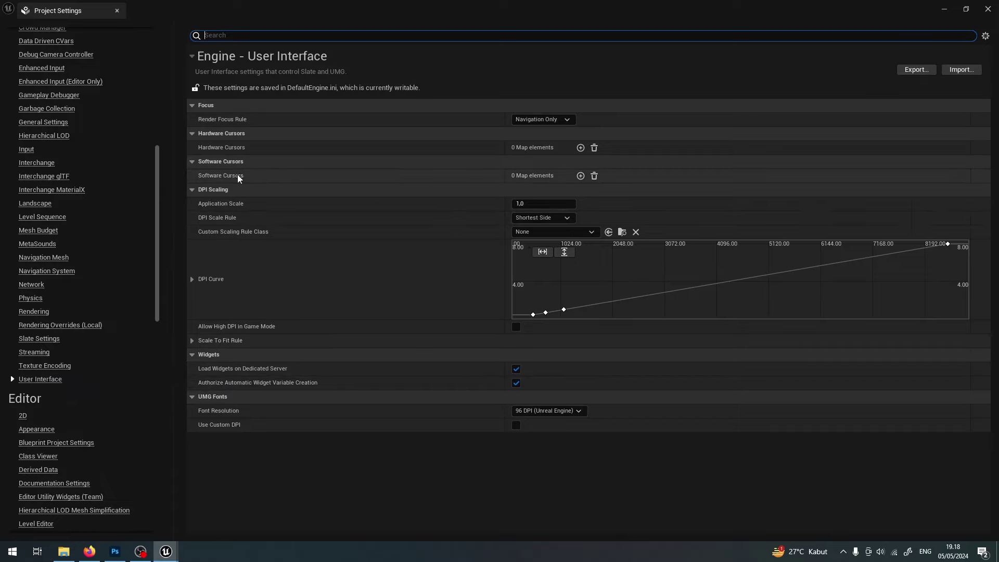
- Add a Software Cursors entry and key it to Default
left_click(581, 176)
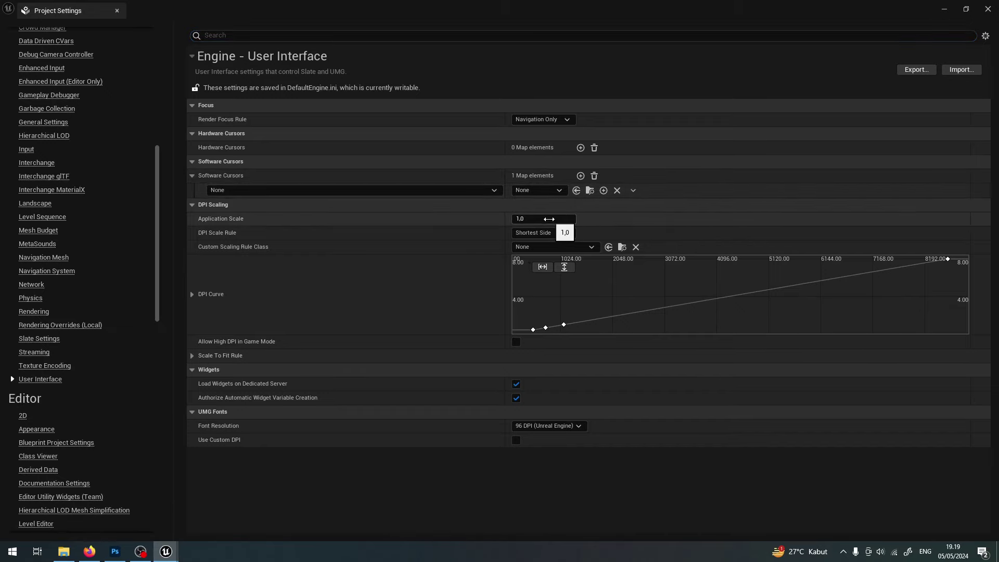
left_click(244, 190)
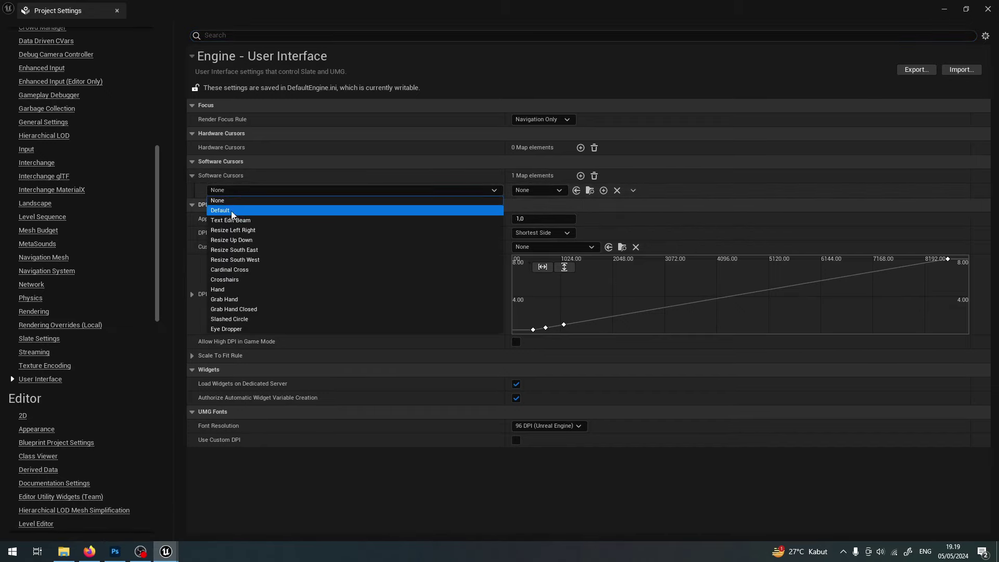
left_click(231, 212)
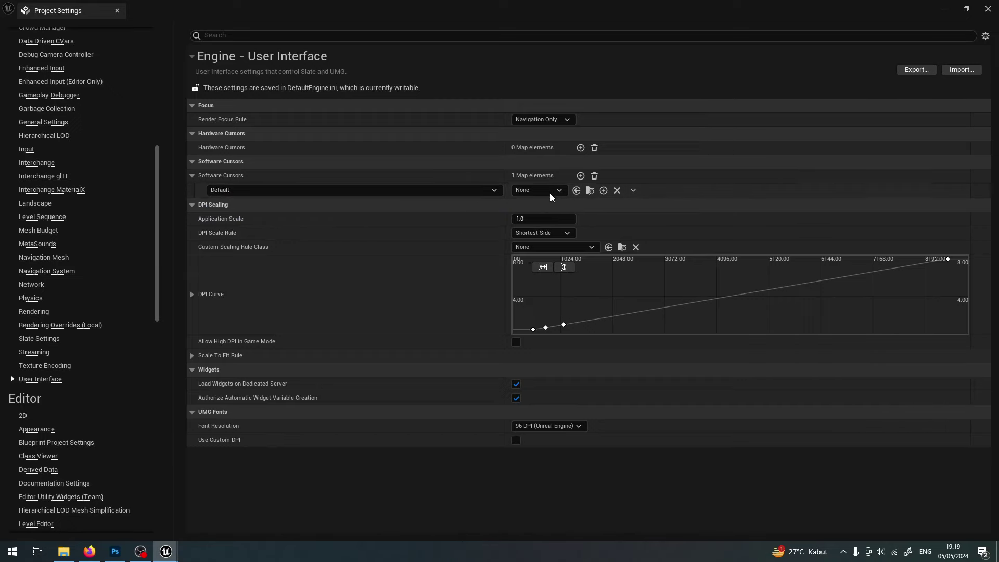
- Browse the Content Browser to Configurator > Blueprints > Cursor to select BP_Mycursor
double_click(307, 7)
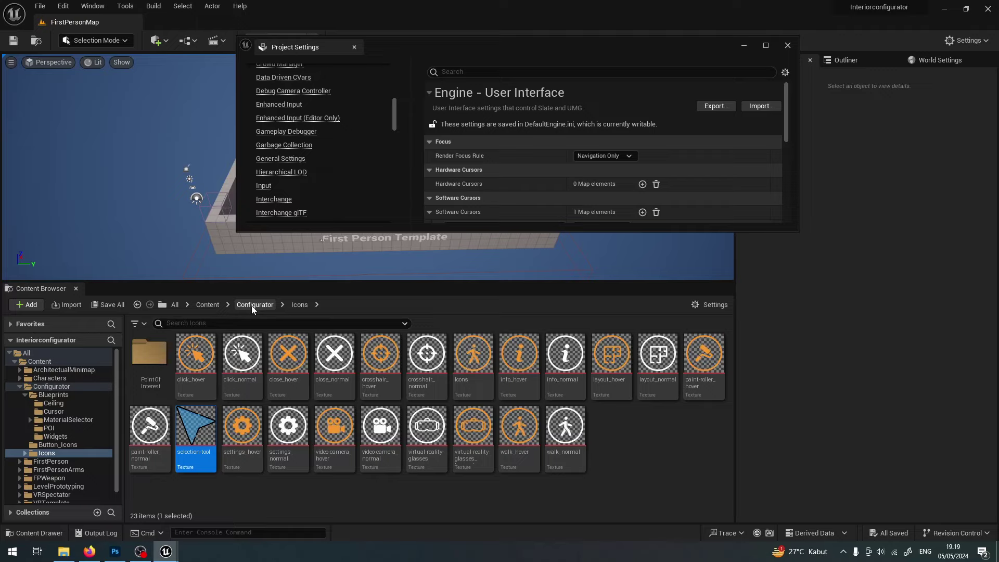
left_click(251, 305)
double_click(150, 359)
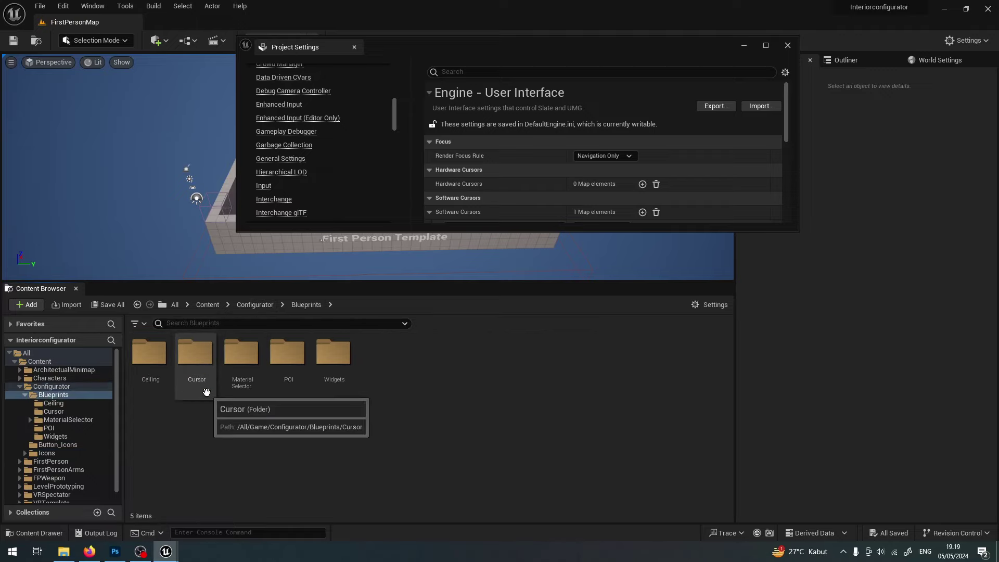
double_click(206, 392)
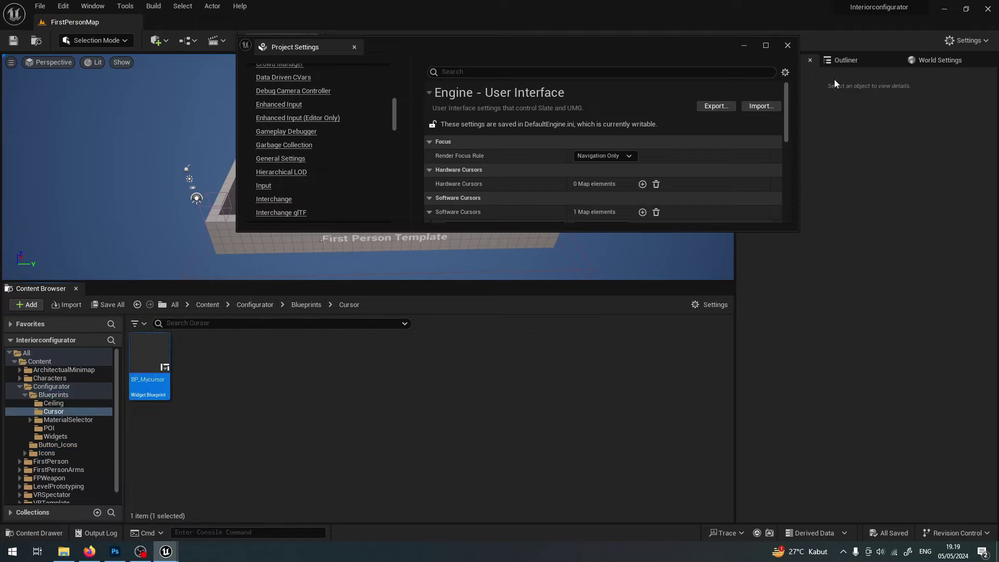
- Assign BP_Mycursor as the Default software cursor widget and close Project Settings
left_click(773, 47)
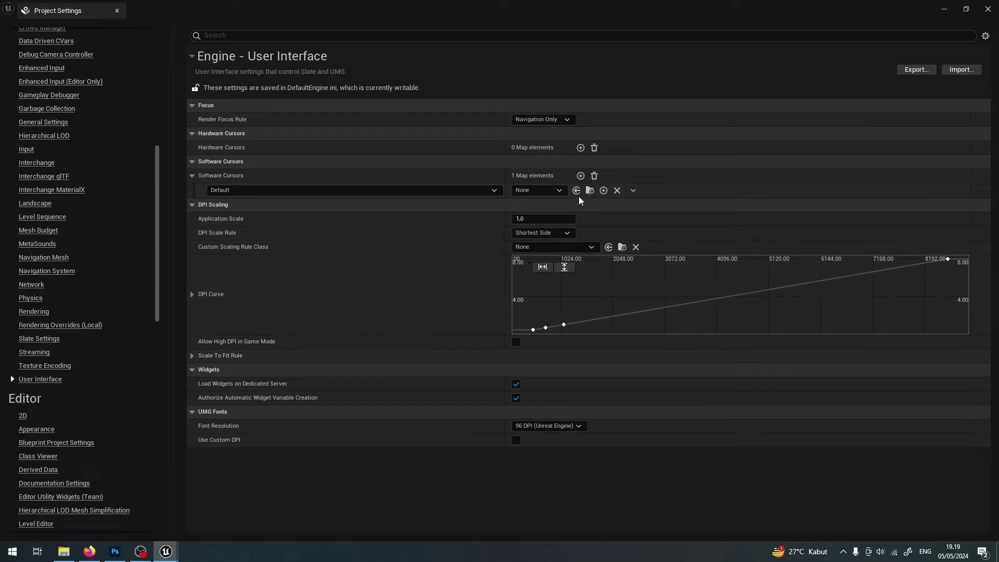
left_click(576, 190)
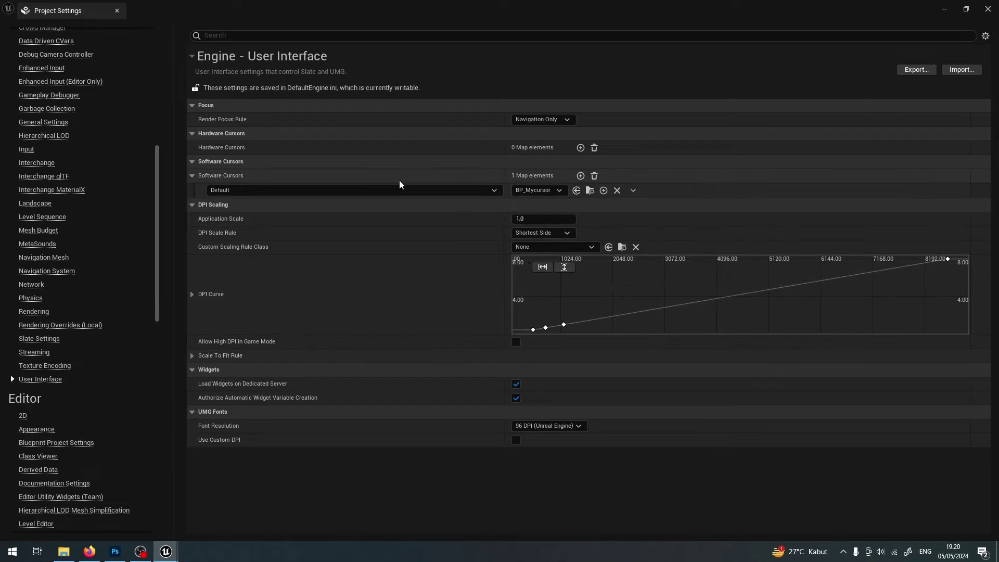
left_click(118, 11)
left_click_drag(360, 202, 364, 224)
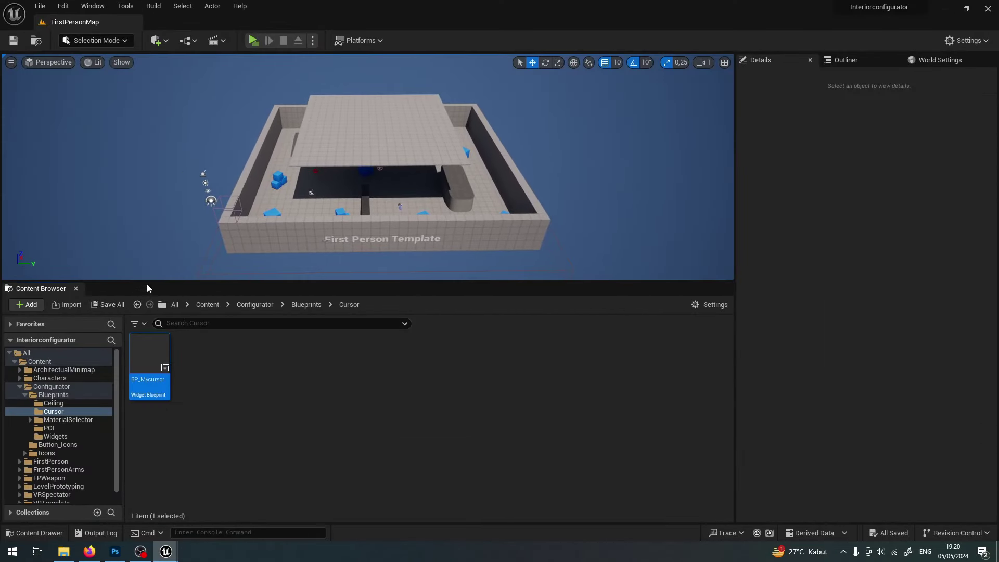
- Run a Standalone Game preview and toggle the Tab menu to show the blue arrow cursor
left_click(252, 42)
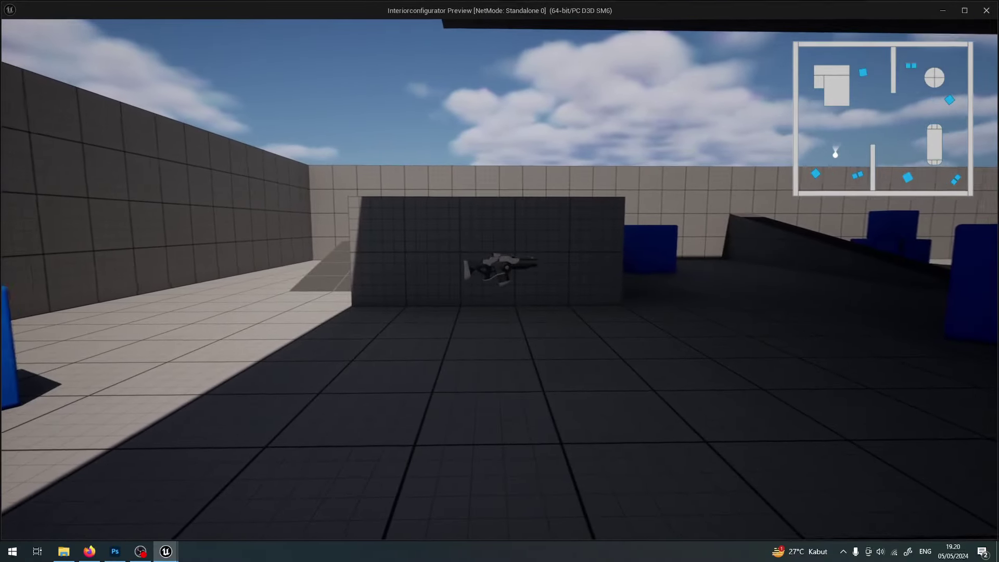
key("Tab")
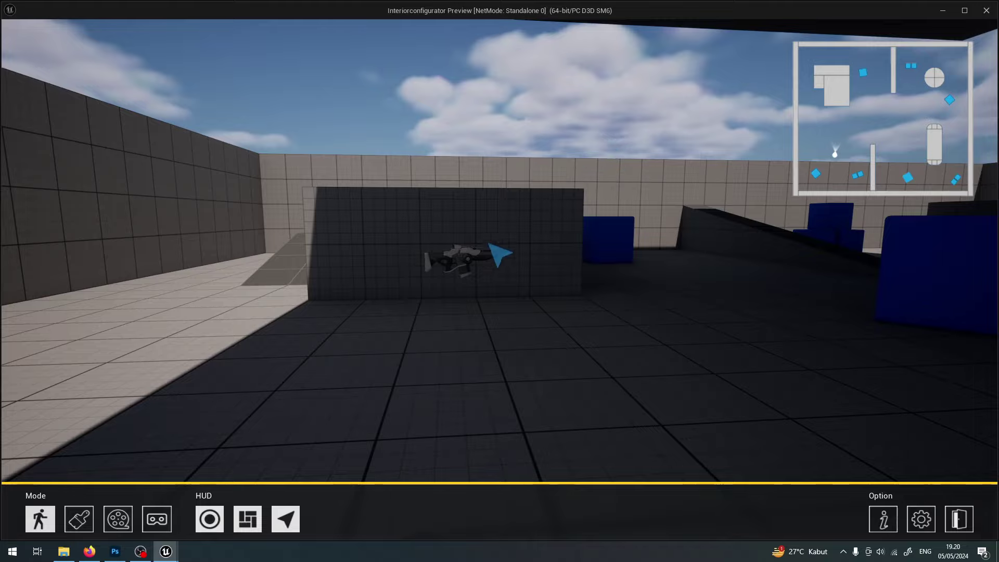
left_click(118, 518)
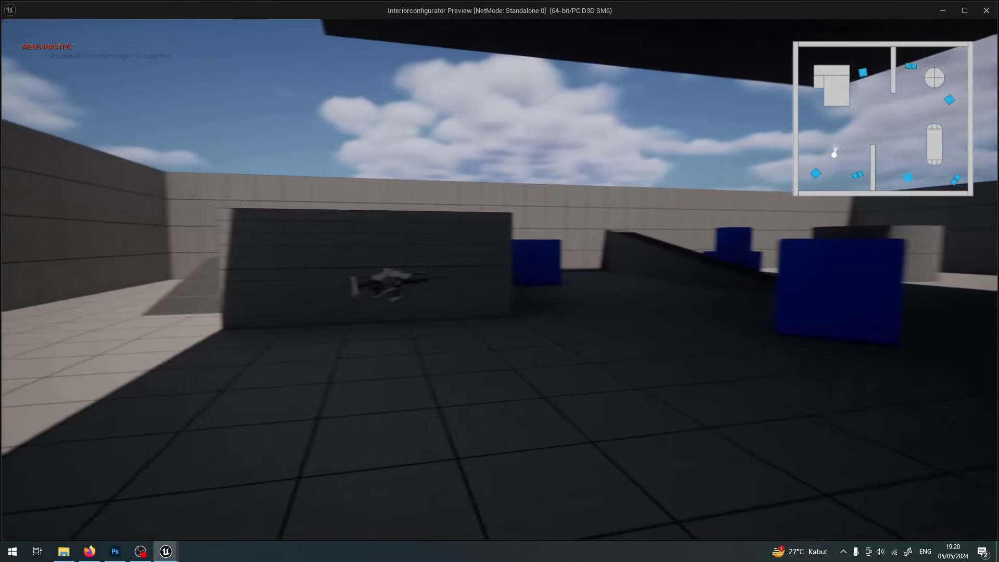
key("Tab")
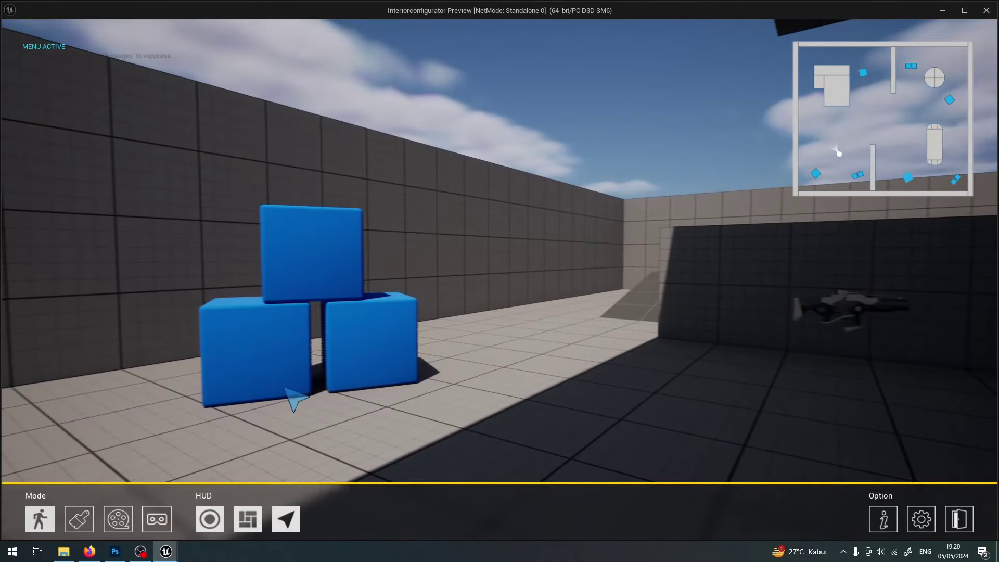